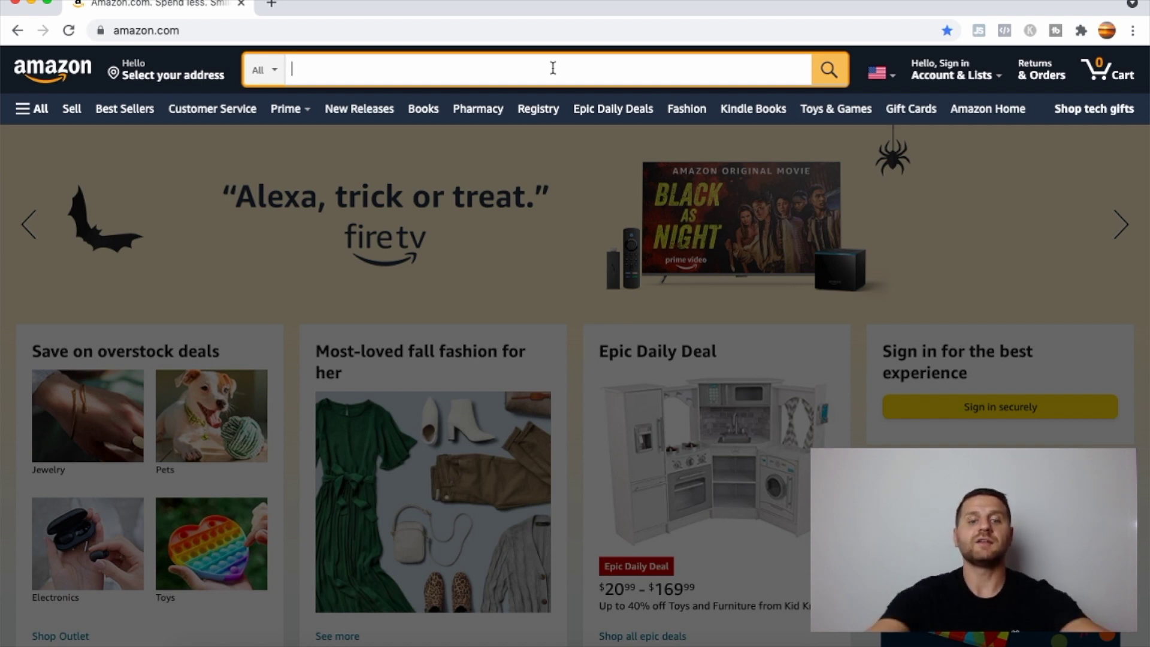
- Search Amazon for "bbq gloves" and view the extra large 18-inch Heat Resistant BBQ Gloves listing, closing its tab when done
{"action": "type", "text": "bbq gloves"}
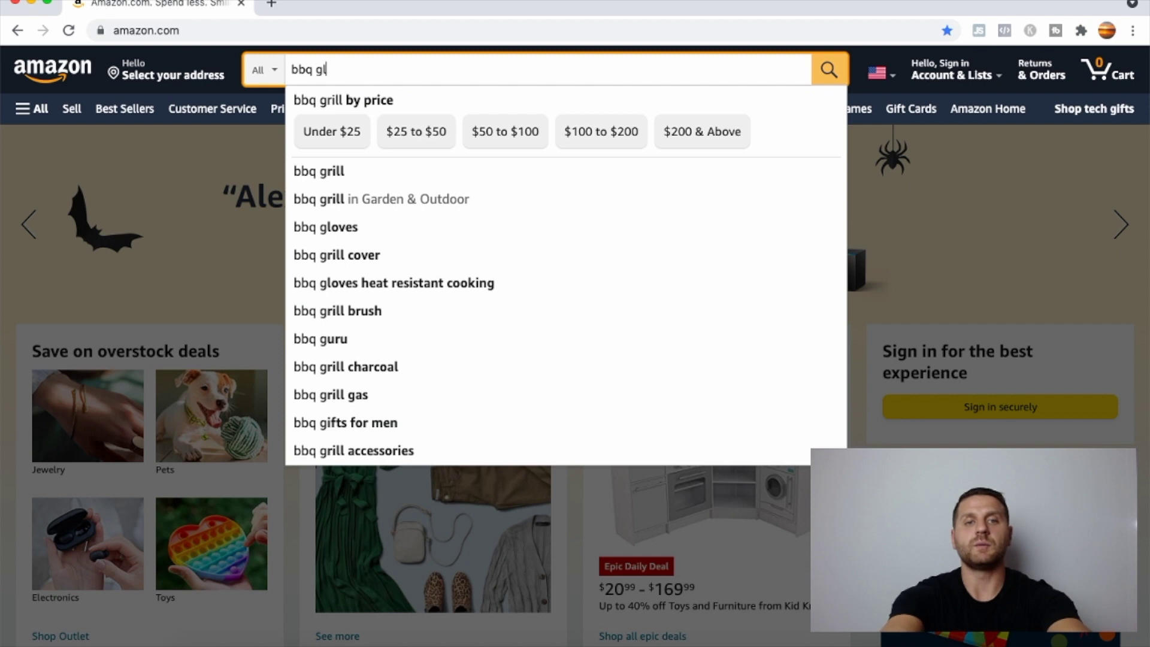
{"action": "left_click", "coordinate": [829, 70]}
{"action": "scroll", "coordinate": [789, 466], "scroll_direction": "down", "scroll_amount": 3}
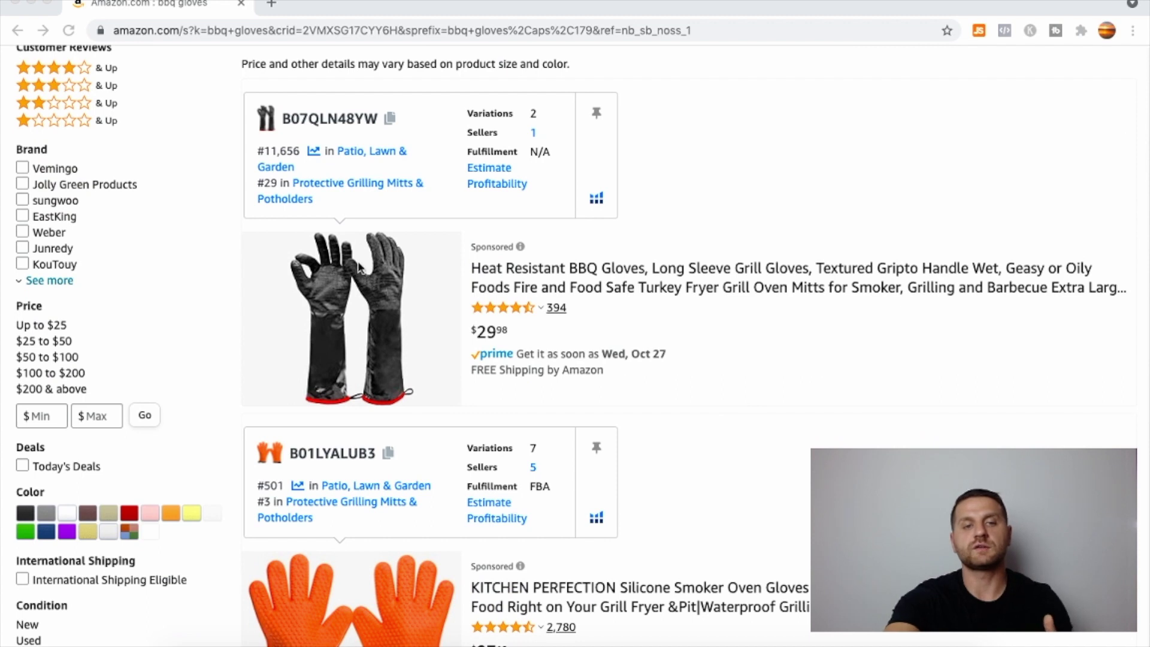
{"action": "left_click", "coordinate": [454, 347]}
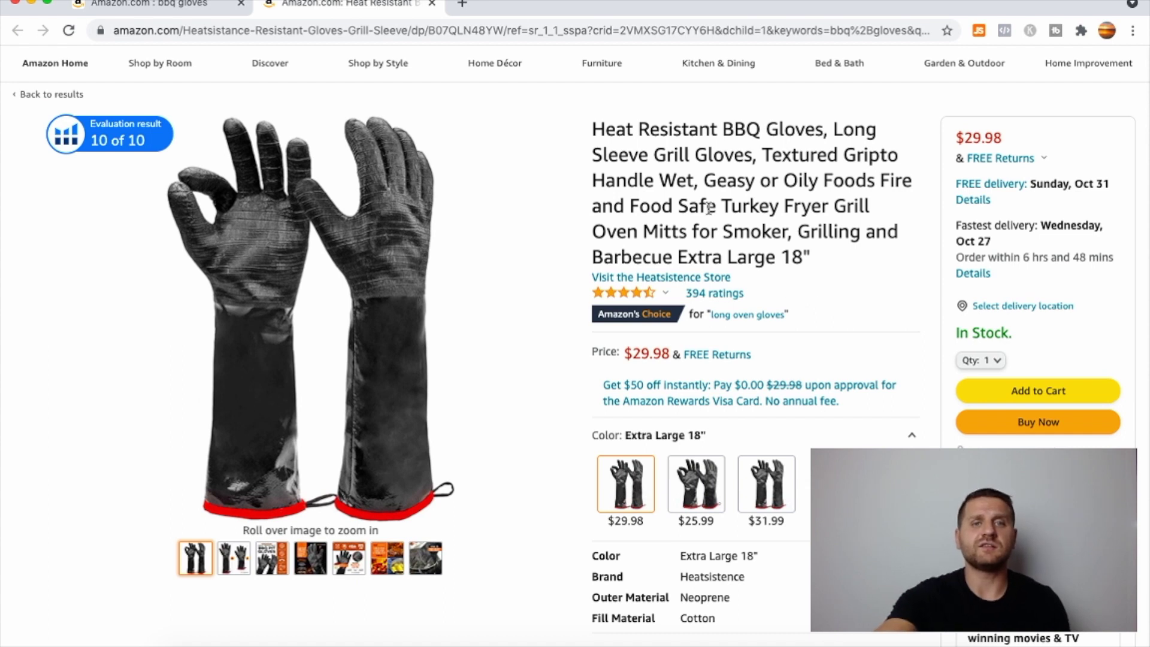
{"action": "left_click", "coordinate": [431, 31]}
{"action": "left_click_drag", "start_coordinate": [431, 32], "coordinate": [502, 35]}
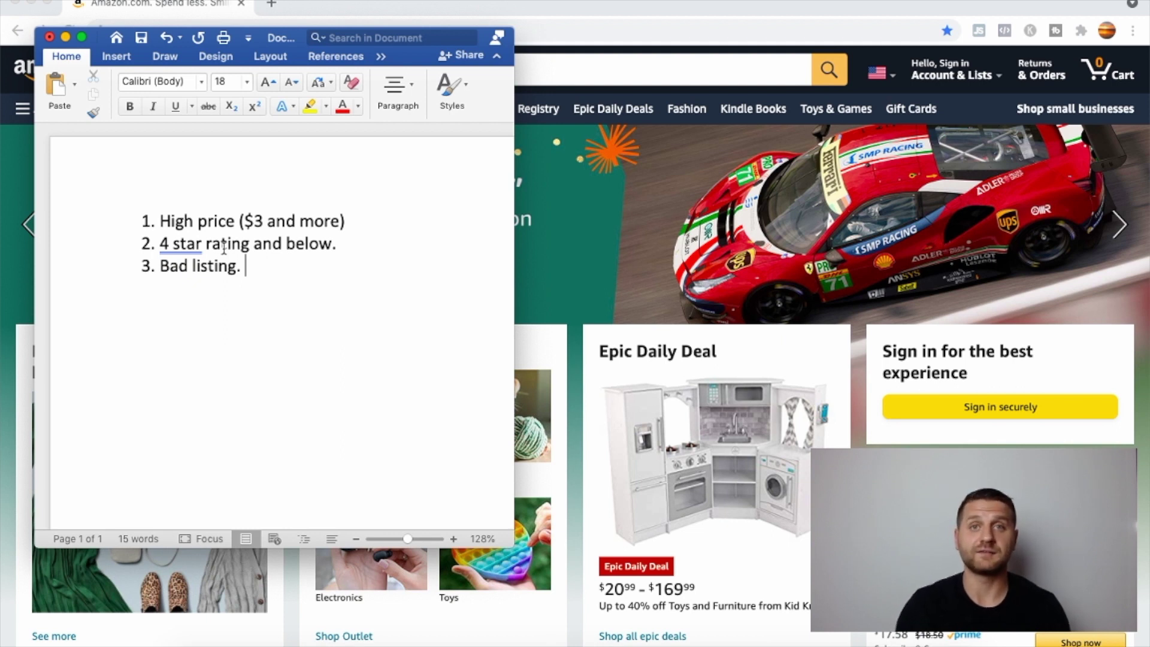
- Search for "bbq gloves" and open the first sponsored Heat Resistant BBQ Gloves result in a new browser tab
{"action": "left_click", "coordinate": [538, 67]}
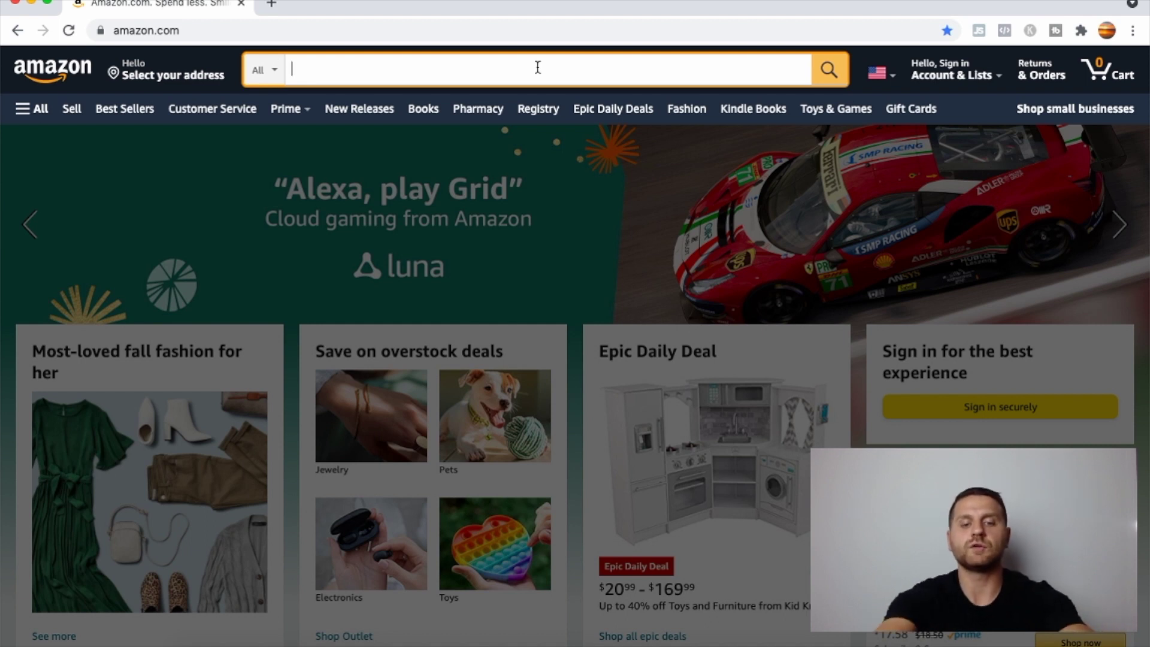
{"action": "type", "text": "bbq gloves"}
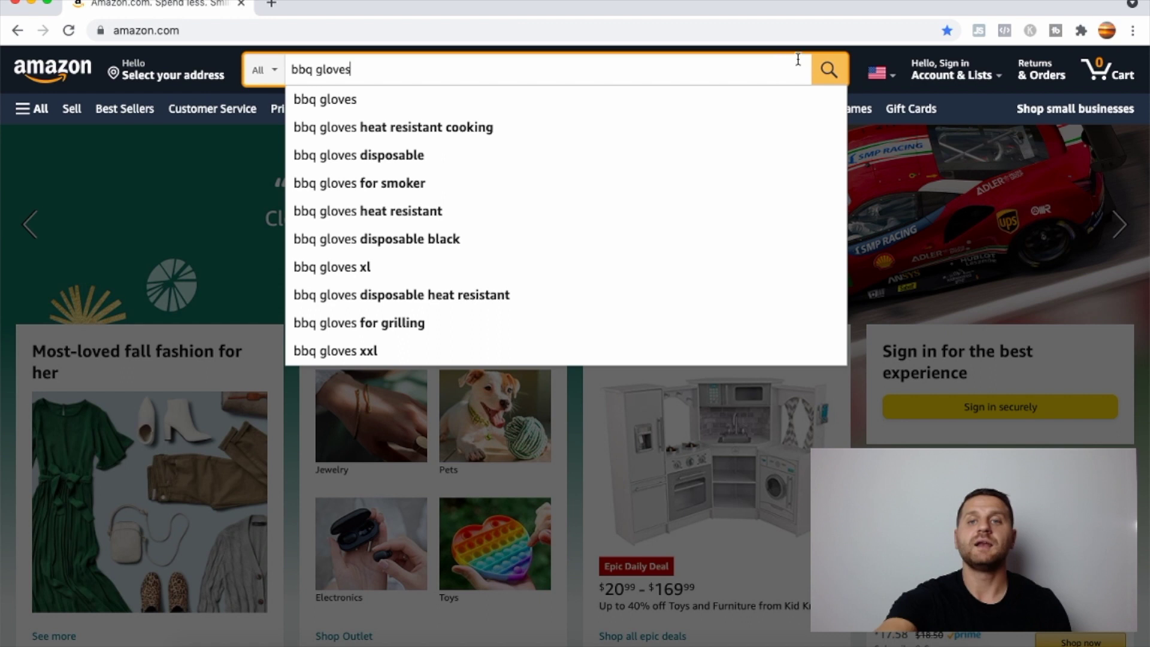
{"action": "left_click", "coordinate": [827, 71]}
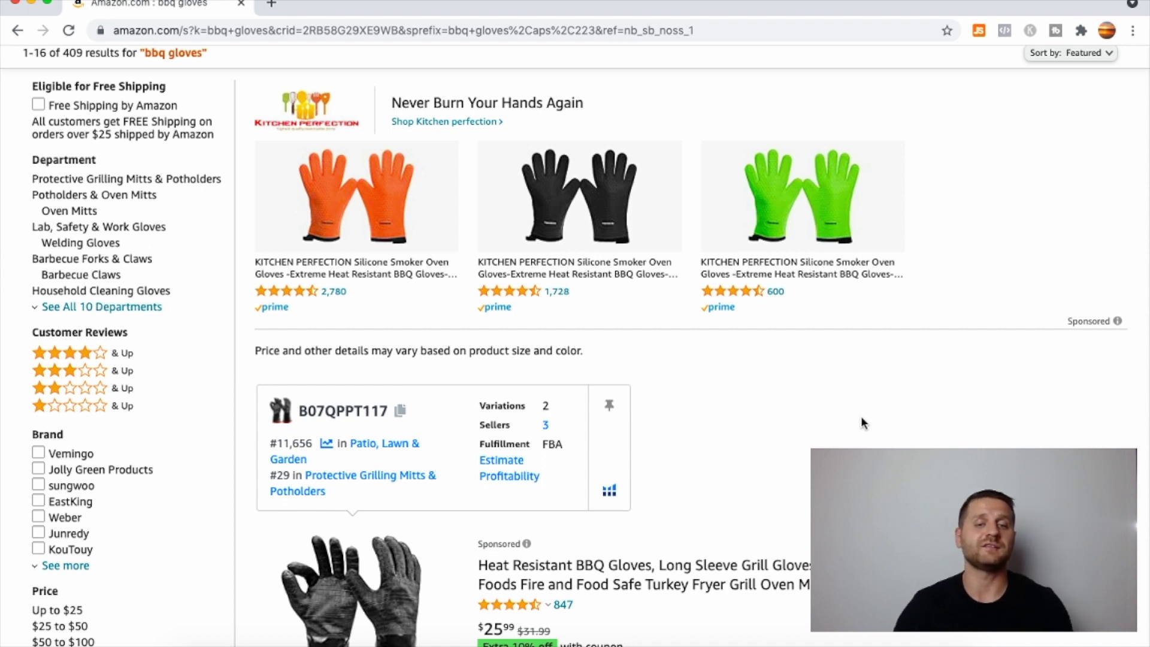
{"action": "scroll", "coordinate": [861, 423], "scroll_direction": "down", "scroll_amount": 5}
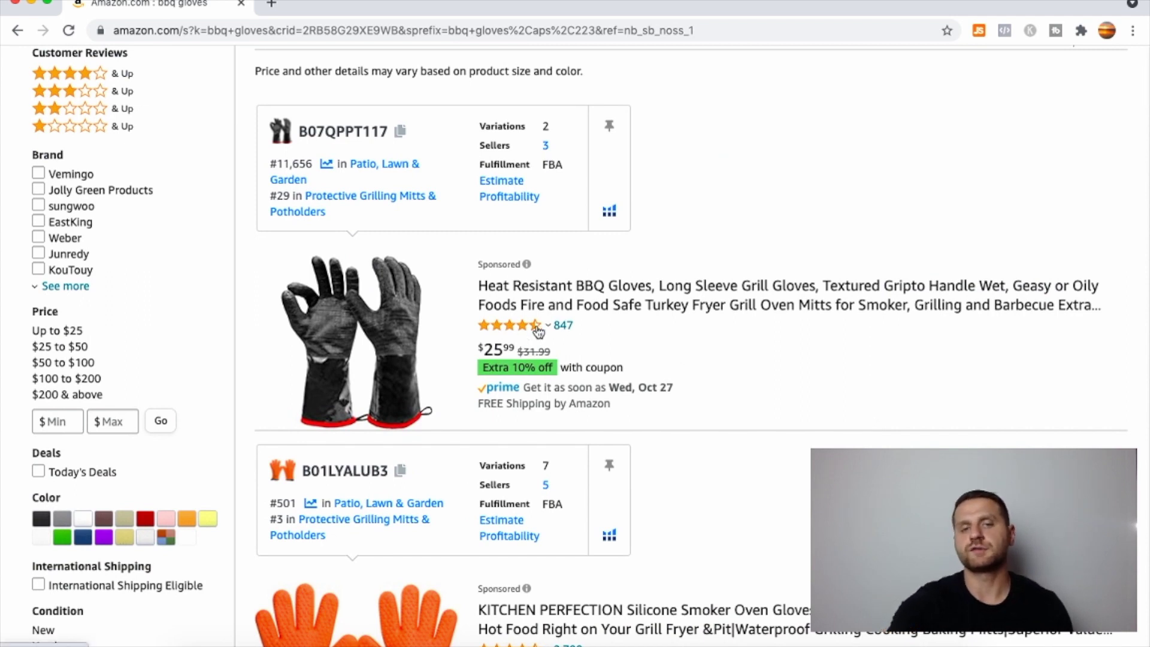
{"action": "mouse_move", "coordinate": [538, 331]}
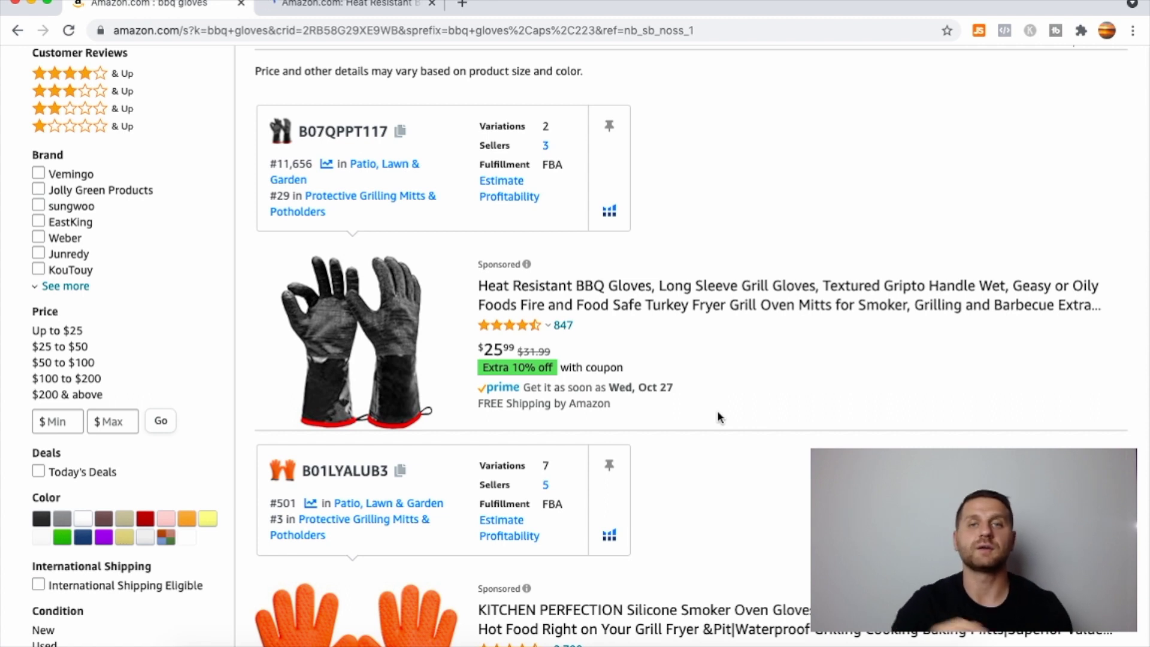
- Open the RAPICCA BBQ Grill Oven Gloves 14 Inches listing from the results in a new browser tab
{"action": "scroll", "coordinate": [719, 418], "scroll_direction": "down", "scroll_amount": 7}
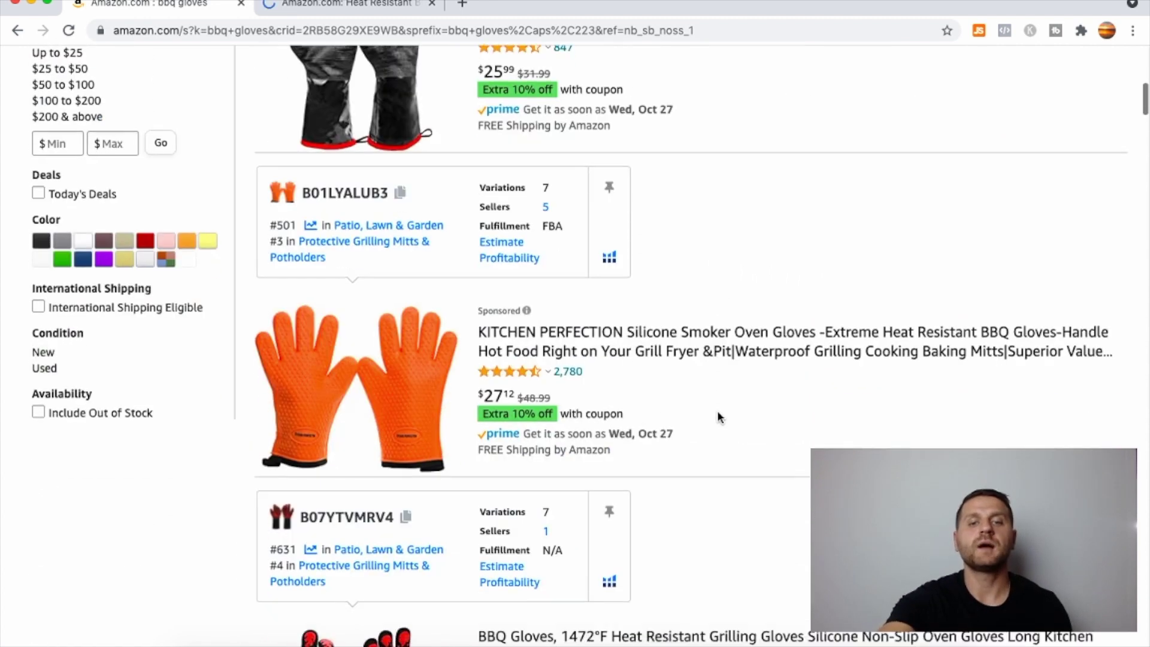
{"action": "scroll", "coordinate": [717, 411], "scroll_direction": "up", "scroll_amount": 3}
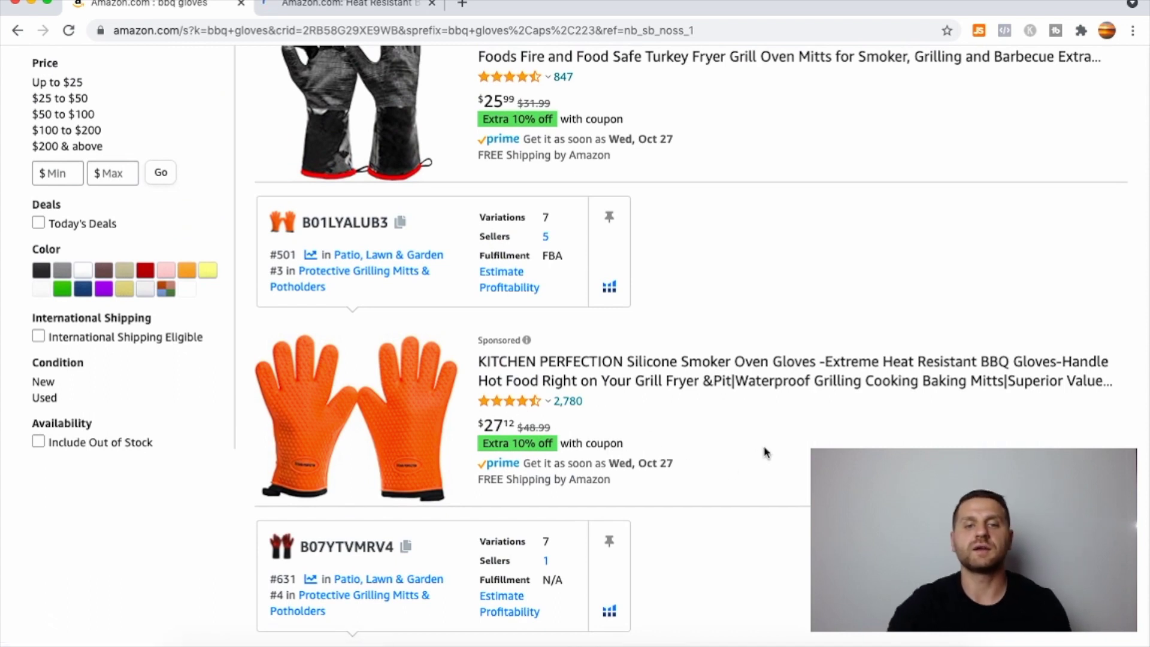
{"action": "scroll", "coordinate": [765, 452], "scroll_direction": "down", "scroll_amount": 10}
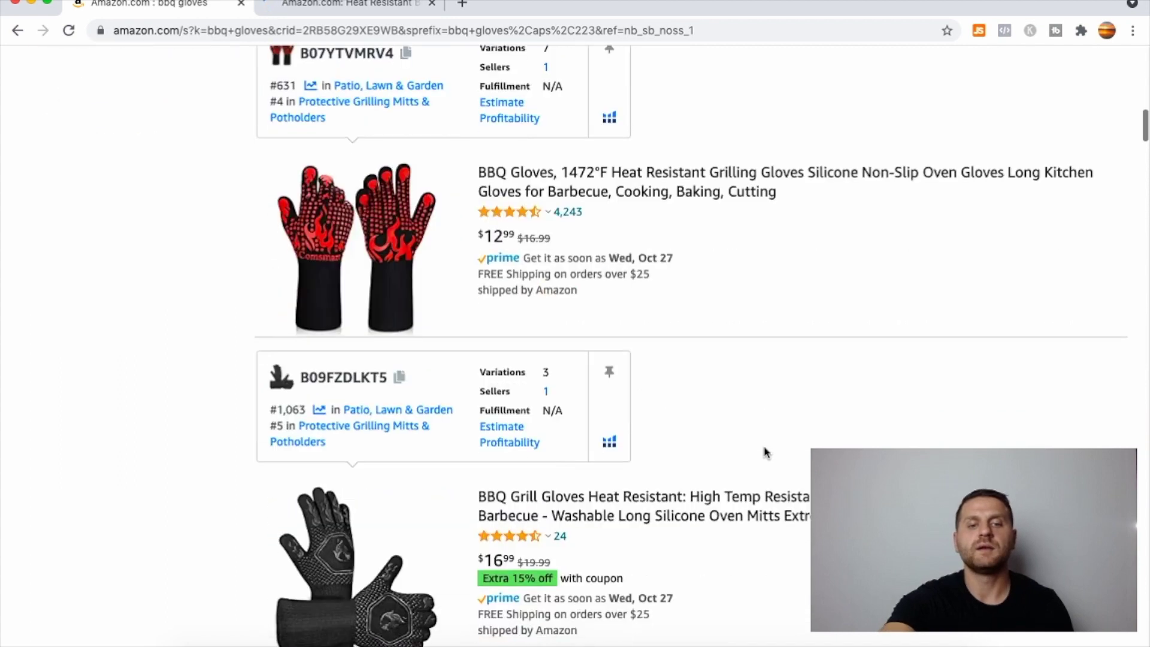
{"action": "scroll", "coordinate": [764, 452], "scroll_direction": "down", "scroll_amount": 5}
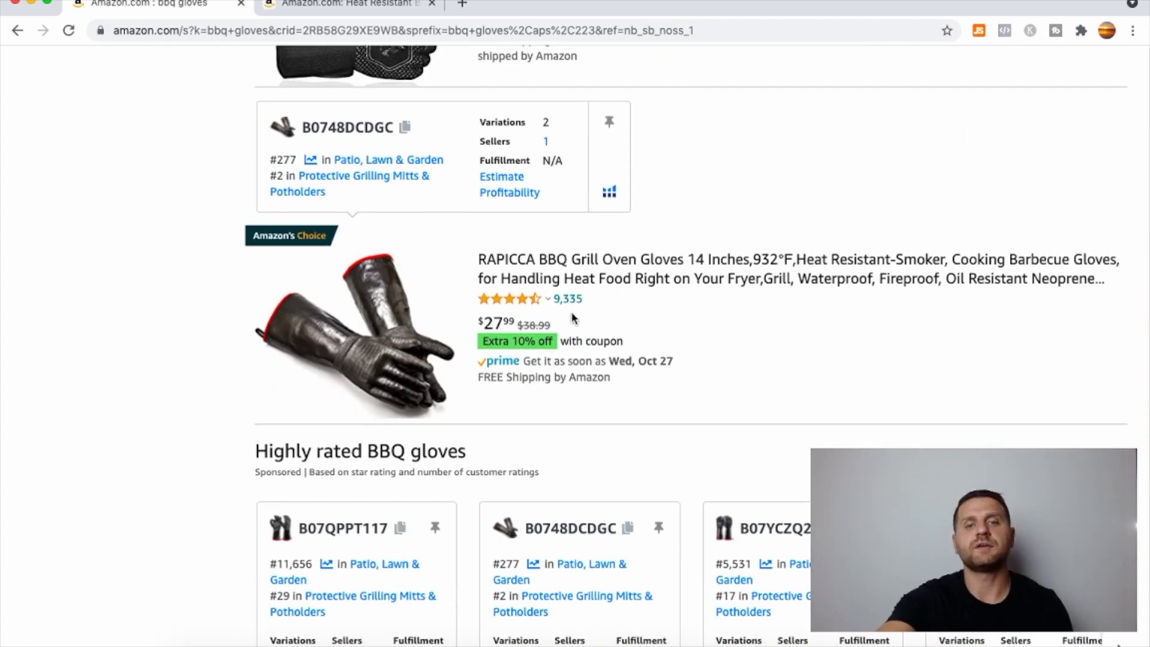
{"action": "right_click", "coordinate": [584, 275]}
{"action": "left_click", "coordinate": [606, 277]}
- Check the rating breakdown of the Schwer Grill BBQ Gloves under "Highly rated BBQ gloves" and open their listing in a new browser tab
{"action": "scroll", "coordinate": [713, 360], "scroll_direction": "down", "scroll_amount": 8}
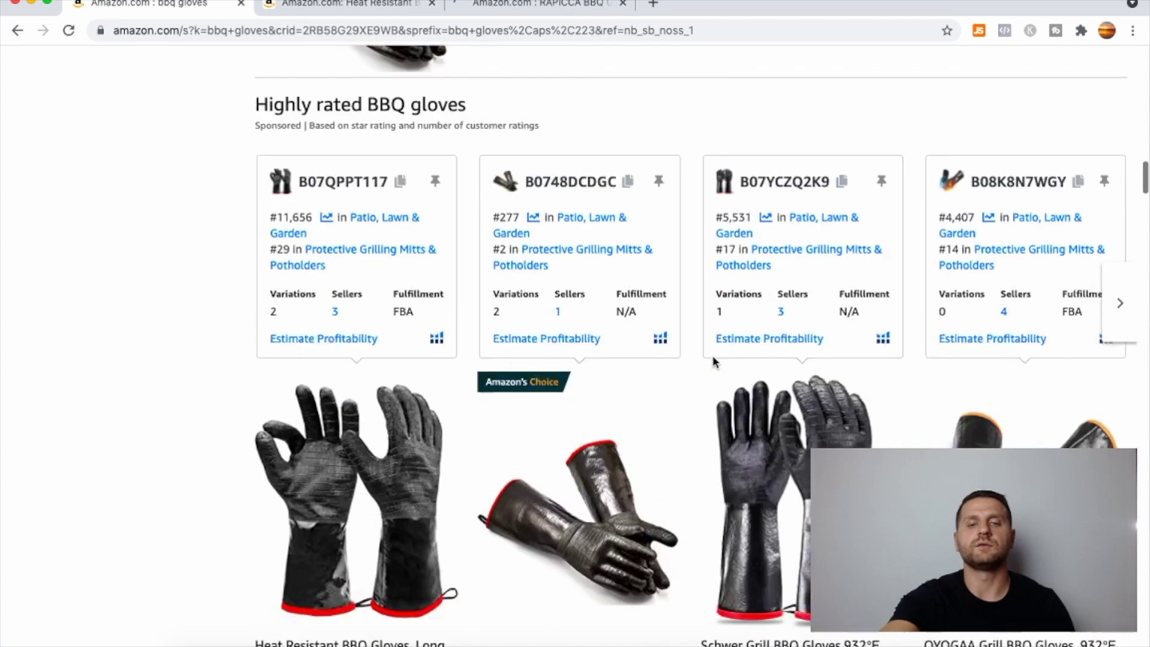
{"action": "scroll", "coordinate": [714, 363], "scroll_direction": "down", "scroll_amount": 2}
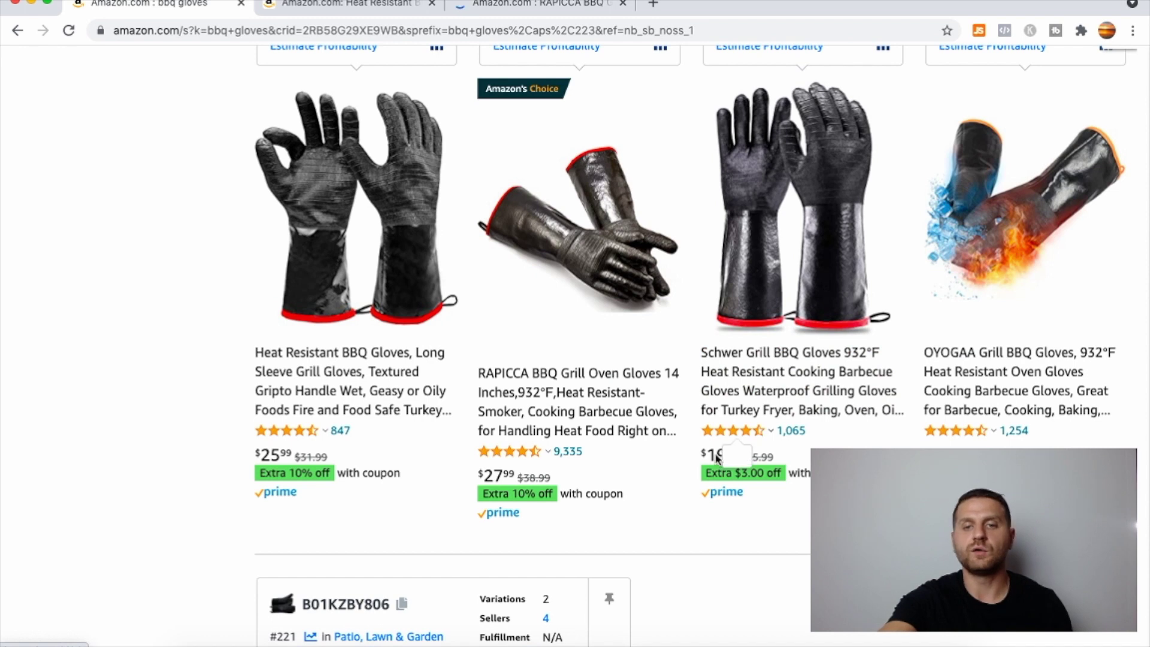
{"action": "mouse_move", "coordinate": [770, 432]}
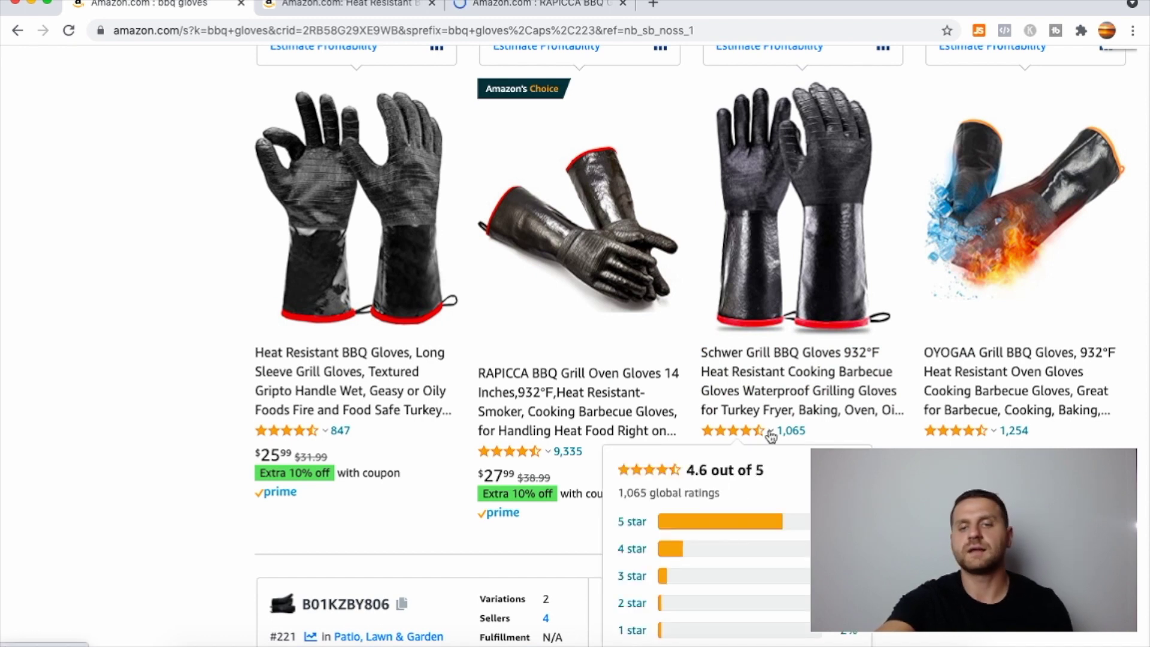
{"action": "right_click", "coordinate": [787, 285]}
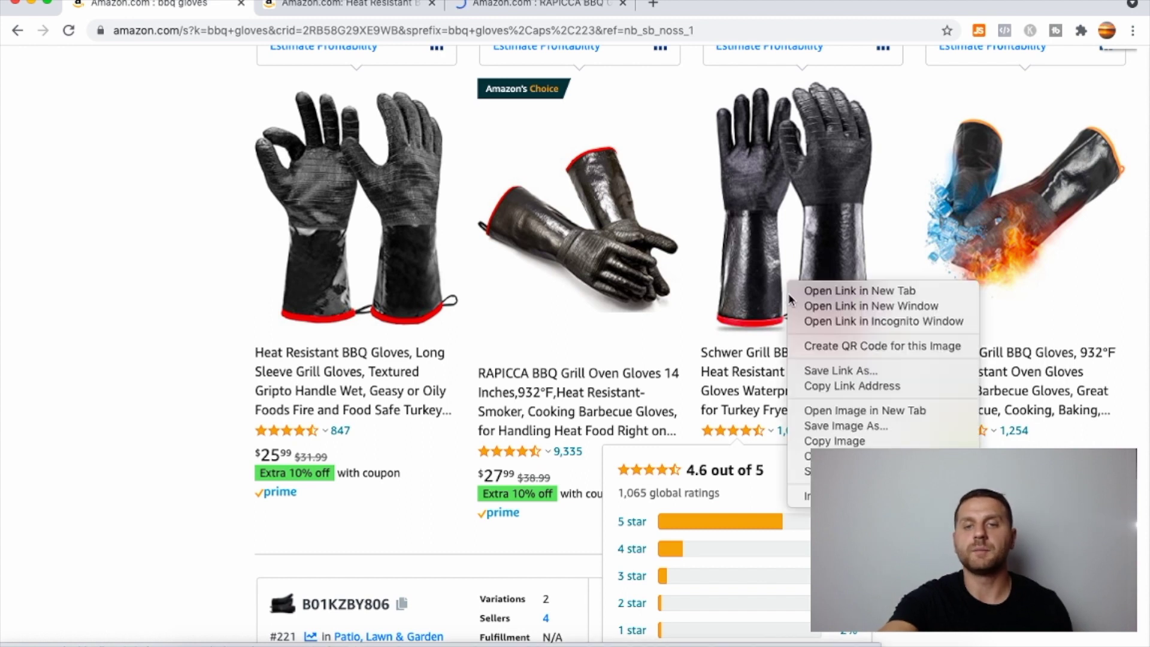
{"action": "left_click", "coordinate": [805, 291]}
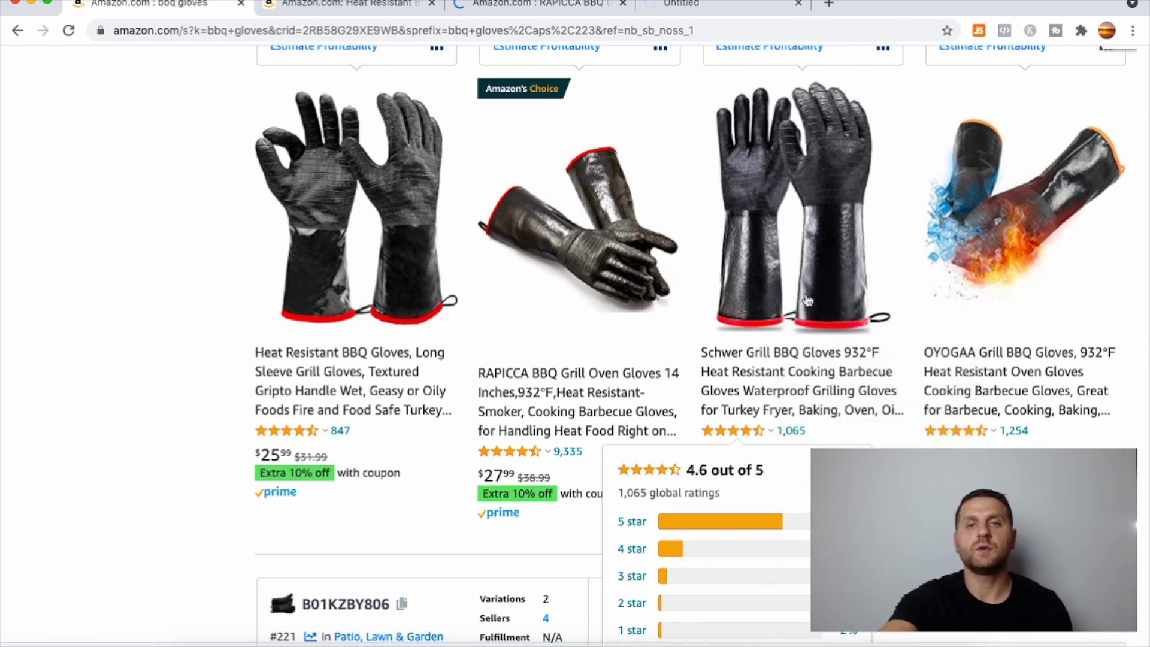
- Inspect the Schwer Grill BBQ Gloves listing and its product video, and close that browser tab
{"action": "left_click", "coordinate": [697, 6]}
{"action": "scroll", "coordinate": [692, 298], "scroll_direction": "down", "scroll_amount": 3}
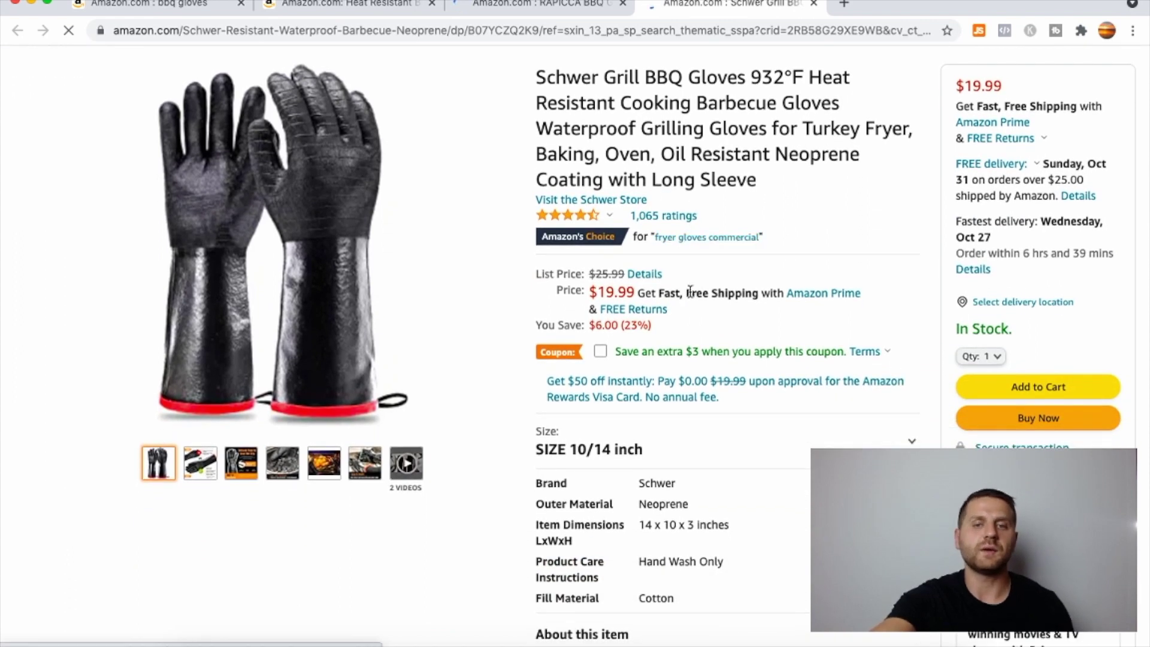
{"action": "left_click", "coordinate": [406, 467]}
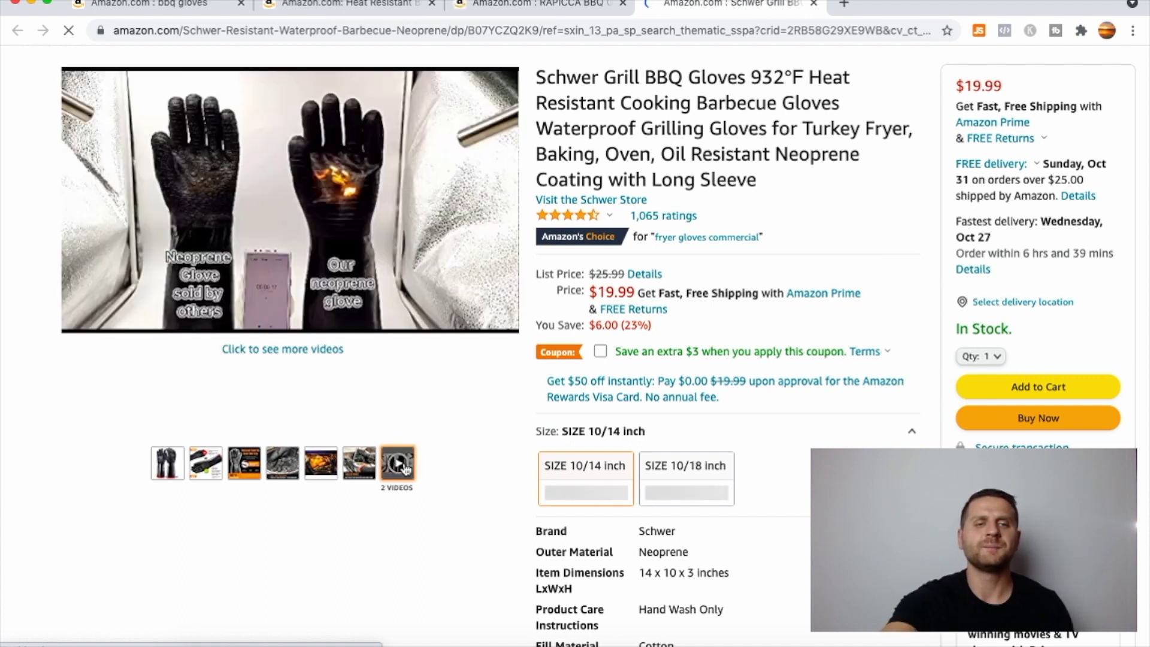
{"action": "left_click", "coordinate": [813, 7]}
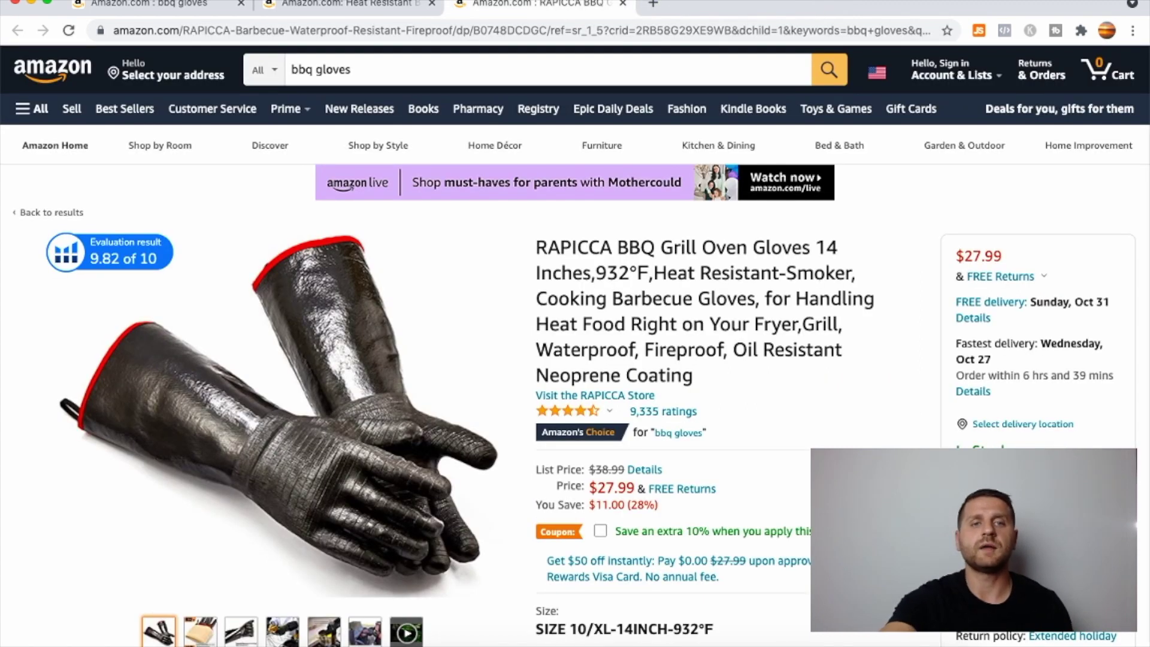
- Open the Aillary 932°F Extreme Heat Resistant Gloves listing from the results to inspect its images and bullet points, and close it
{"action": "left_click", "coordinate": [186, 5]}
{"action": "scroll", "coordinate": [575, 336], "scroll_direction": "down", "scroll_amount": 5}
{"action": "scroll", "coordinate": [664, 393], "scroll_direction": "down", "scroll_amount": 10}
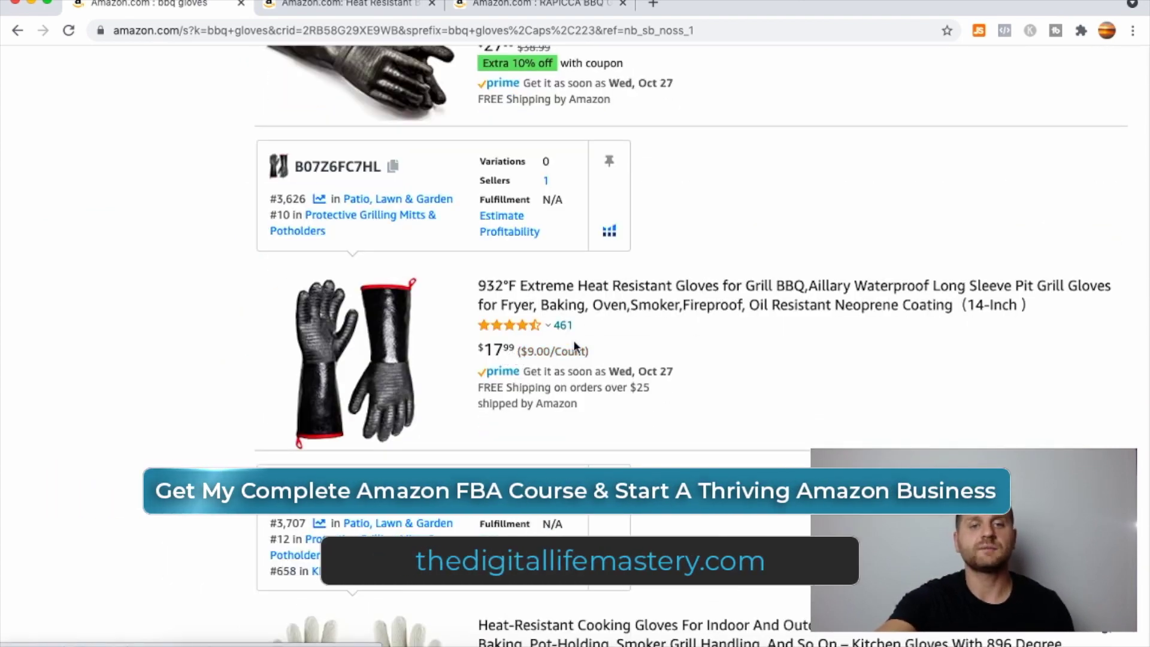
{"action": "right_click", "coordinate": [664, 311]}
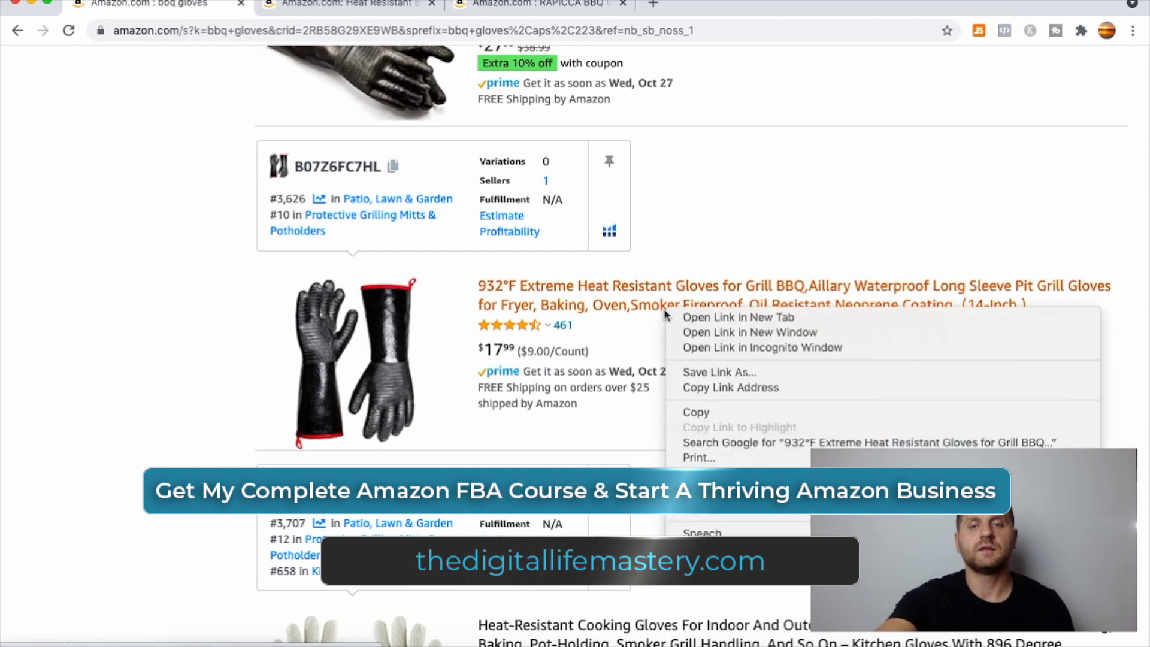
{"action": "left_click", "coordinate": [689, 318]}
{"action": "left_click", "coordinate": [675, 6]}
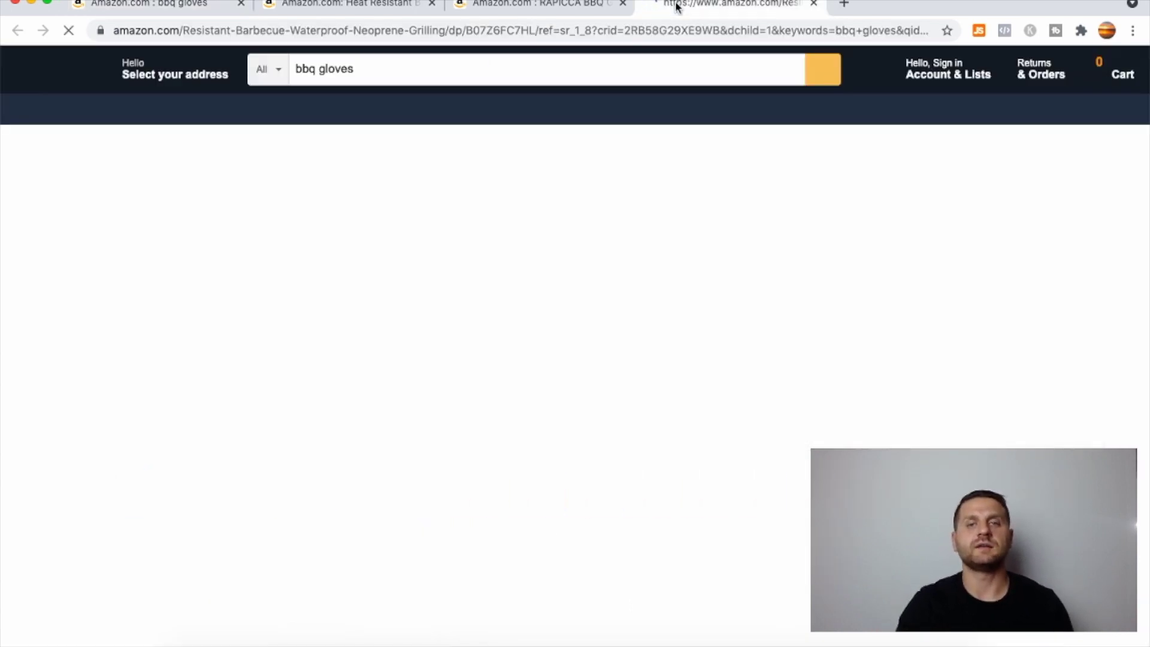
{"action": "scroll", "coordinate": [693, 413], "scroll_direction": "down", "scroll_amount": 7}
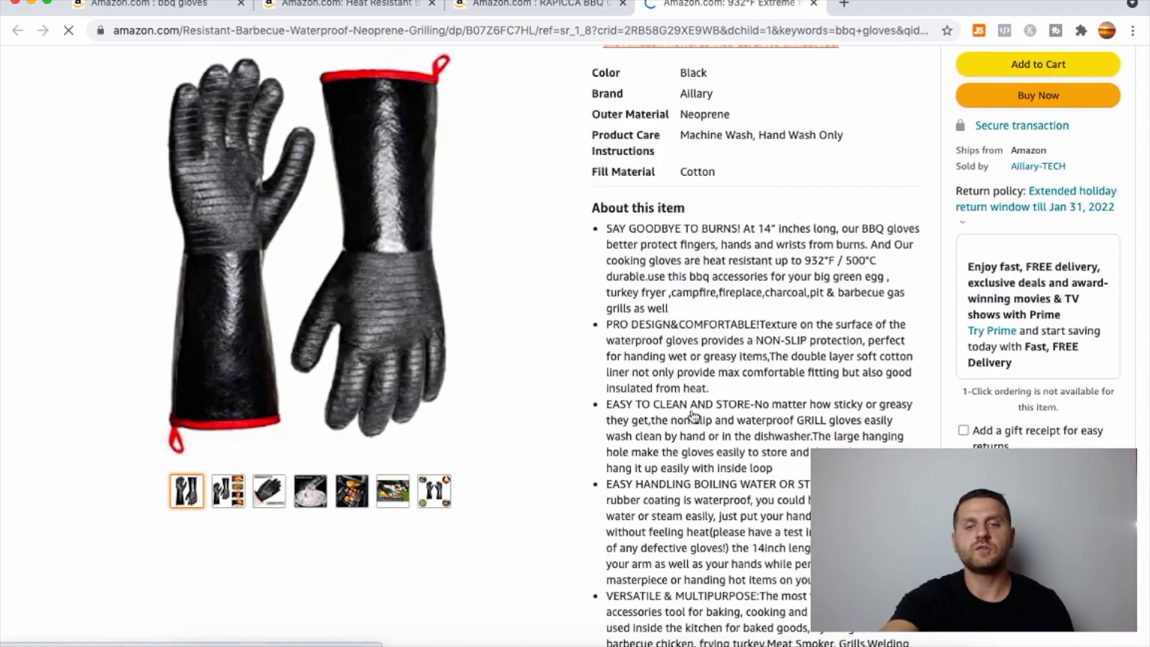
{"action": "left_click", "coordinate": [814, 4]}
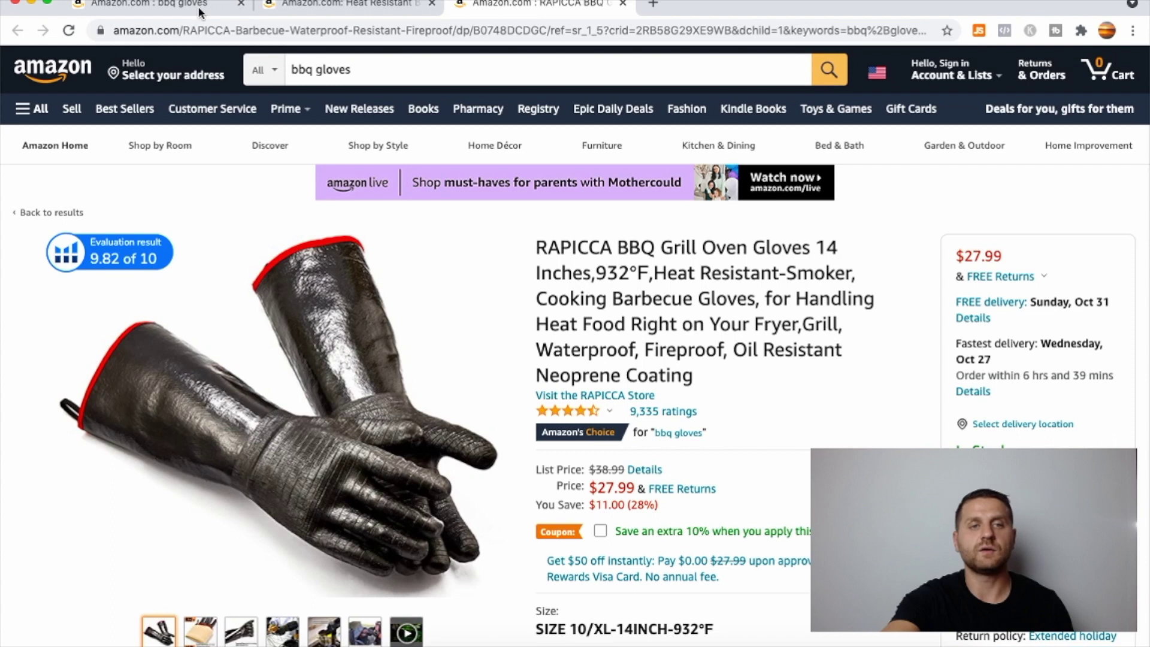
- Return to the bbq gloves results and open the Artisan Smoker Heat Resistant Gloves 17 Inches listing in a new browser tab
{"action": "left_click", "coordinate": [232, 6]}
{"action": "scroll", "coordinate": [727, 377], "scroll_direction": "down", "scroll_amount": 13}
{"action": "scroll", "coordinate": [727, 377], "scroll_direction": "down", "scroll_amount": 7}
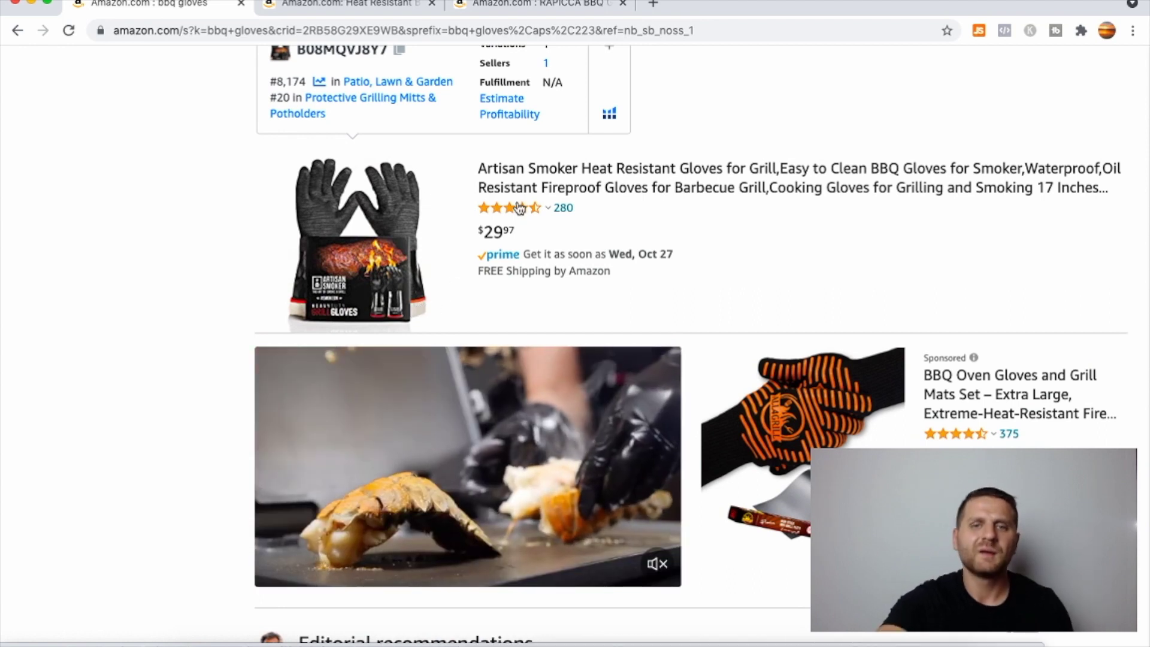
{"action": "right_click", "coordinate": [567, 190]}
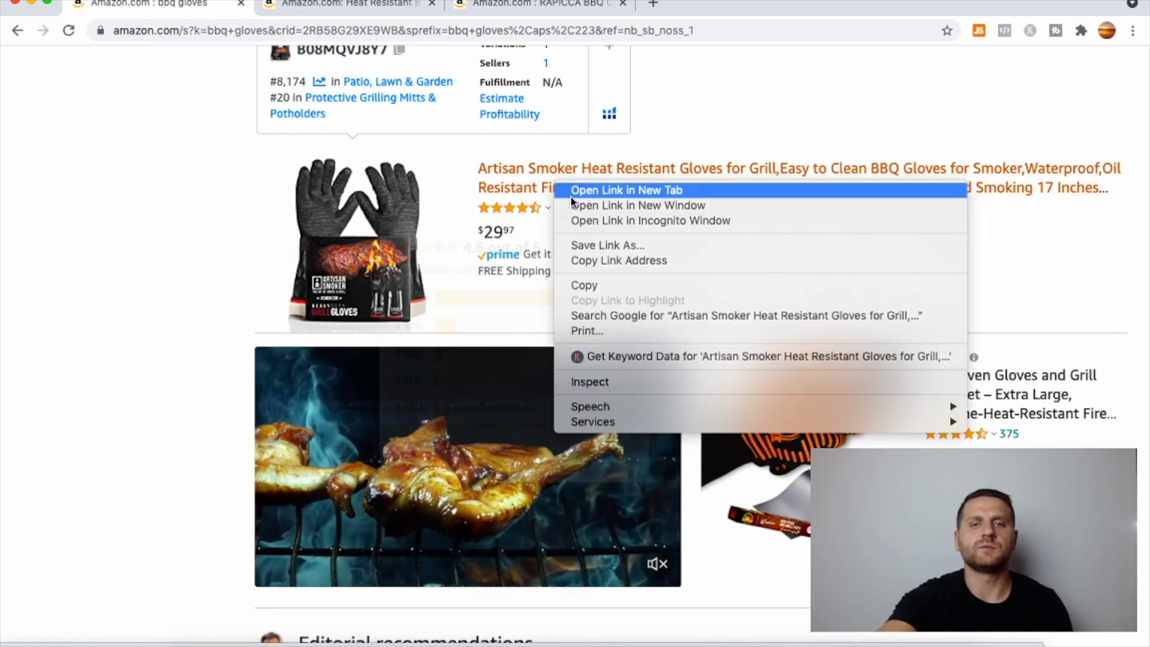
{"action": "left_click", "coordinate": [577, 193]}
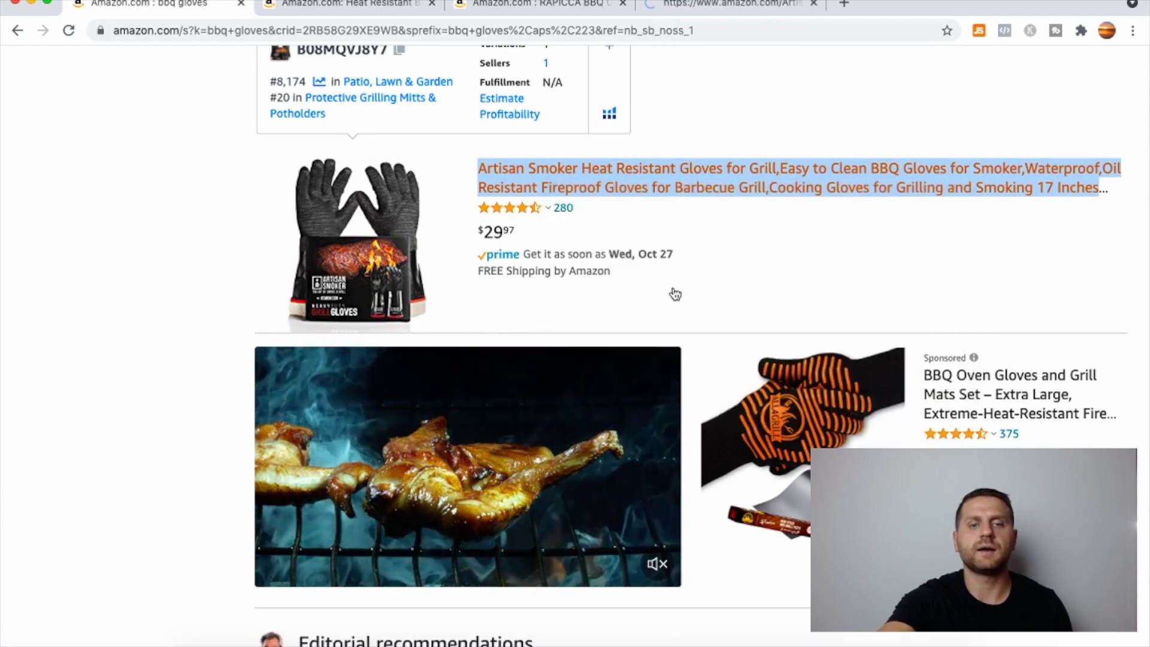
- Open the OYOGAA Grill BBQ Gloves 932°F listing further down the results in a new browser tab
{"action": "scroll", "coordinate": [675, 294], "scroll_direction": "down", "scroll_amount": 10}
{"action": "scroll", "coordinate": [675, 294], "scroll_direction": "down", "scroll_amount": 9}
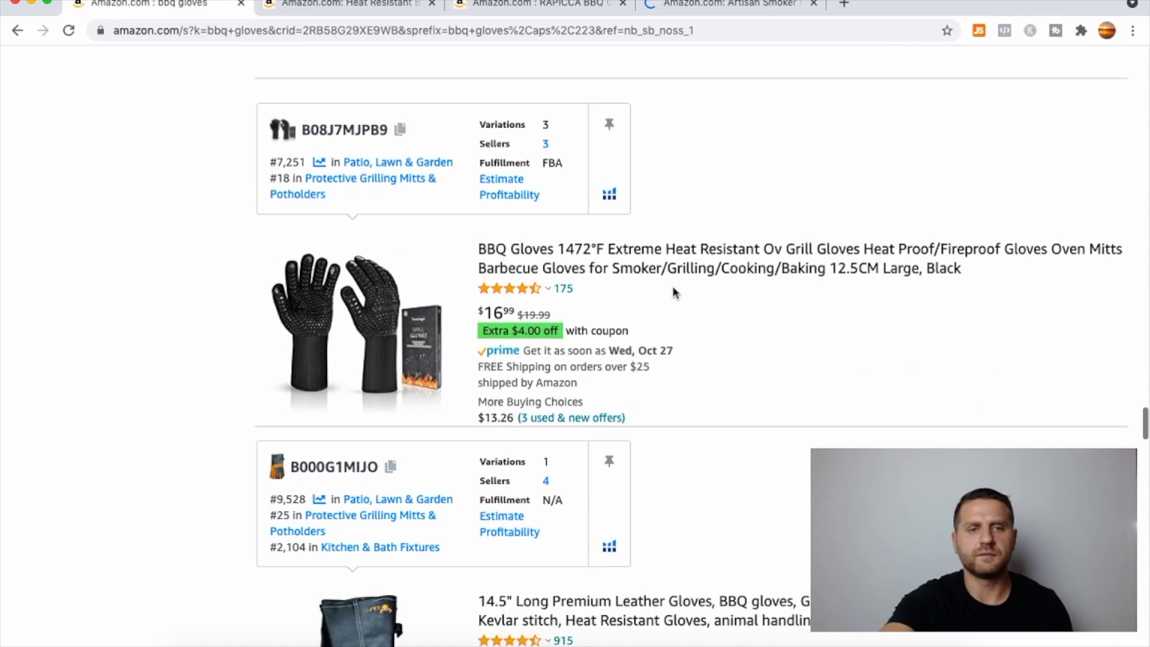
{"action": "scroll", "coordinate": [675, 294], "scroll_direction": "down", "scroll_amount": 3}
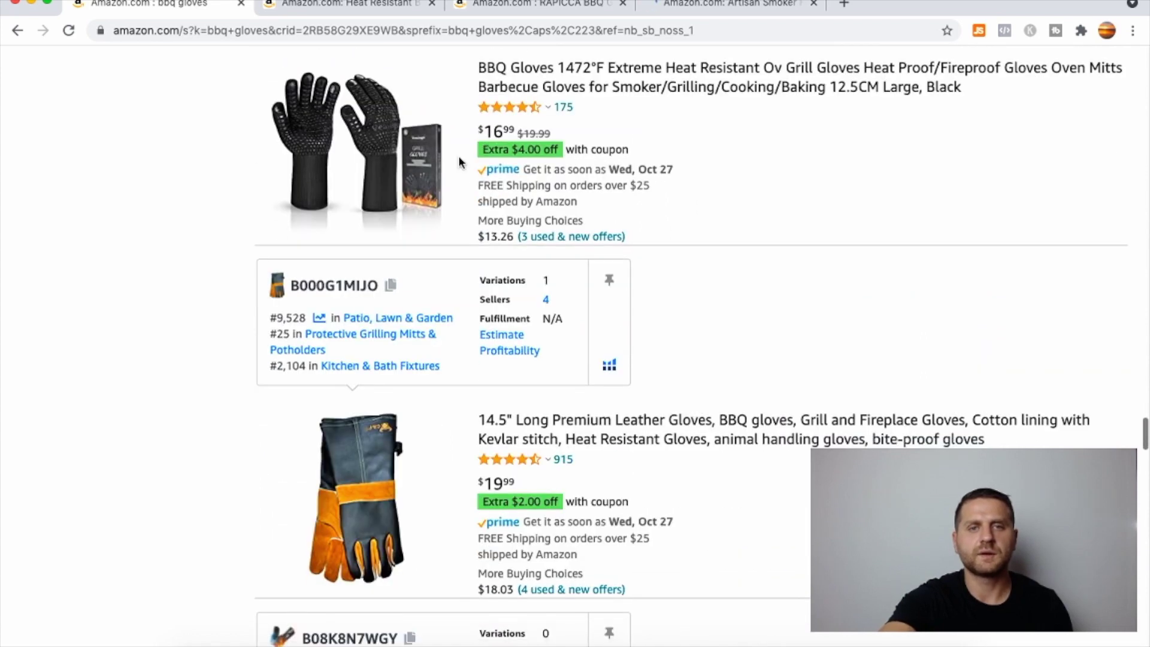
{"action": "scroll", "coordinate": [612, 237], "scroll_direction": "down", "scroll_amount": 9}
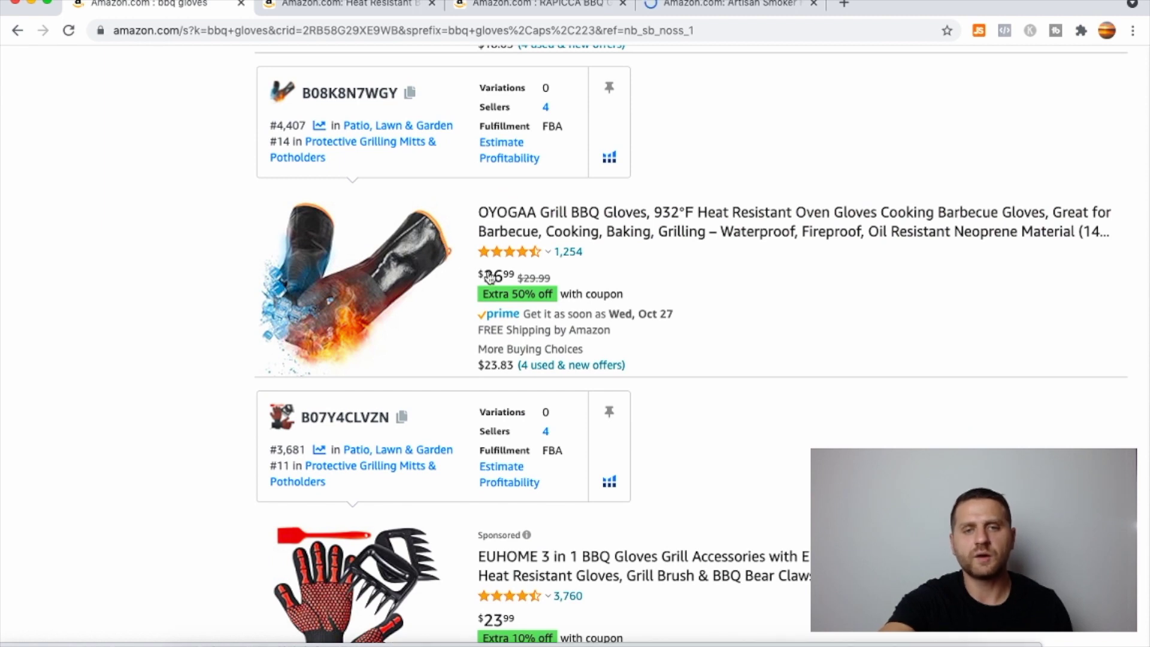
{"action": "right_click", "coordinate": [571, 241]}
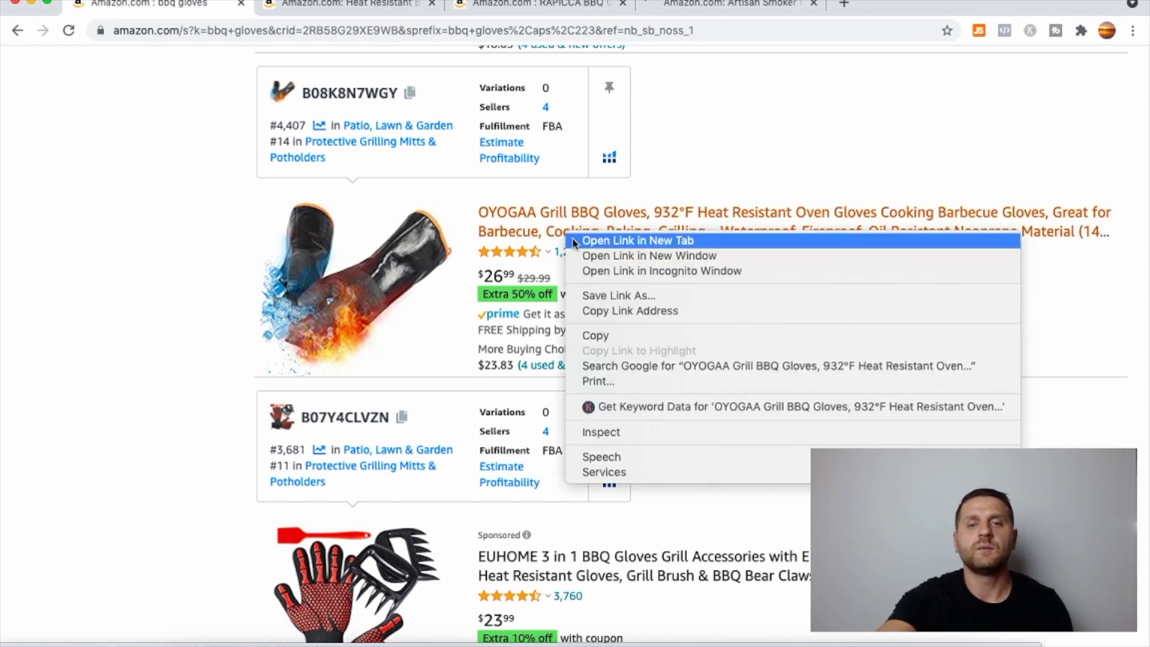
{"action": "left_click", "coordinate": [574, 240]}
- Open the $15.99 BBQ Gloves Heat Resistant Cooking Gloves 14 Inches listing in a new browser tab, inspect its details, and close it
{"action": "scroll", "coordinate": [664, 321], "scroll_direction": "down", "scroll_amount": 5}
{"action": "scroll", "coordinate": [666, 323], "scroll_direction": "down", "scroll_amount": 11}
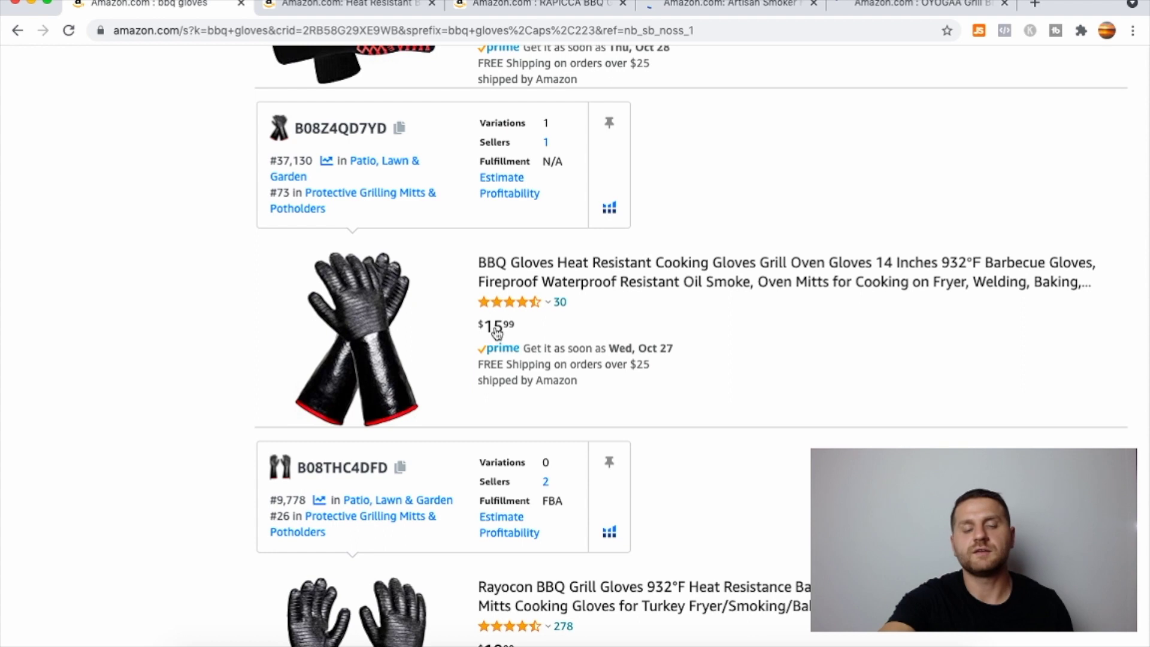
{"action": "right_click", "coordinate": [554, 268]}
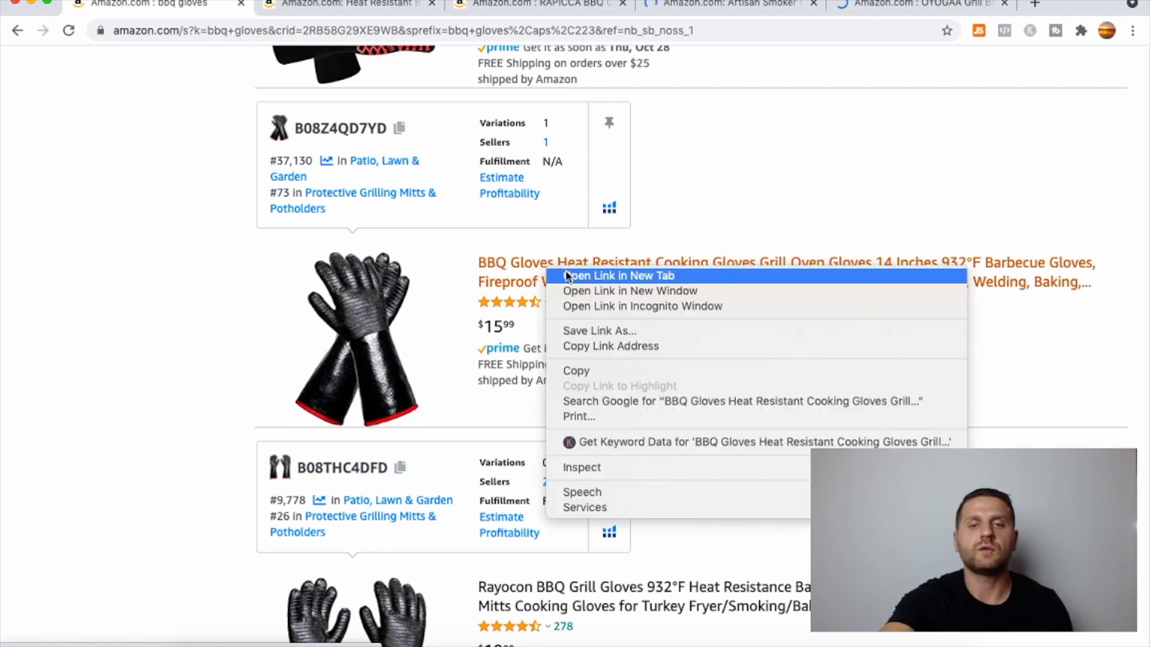
{"action": "left_click", "coordinate": [567, 276]}
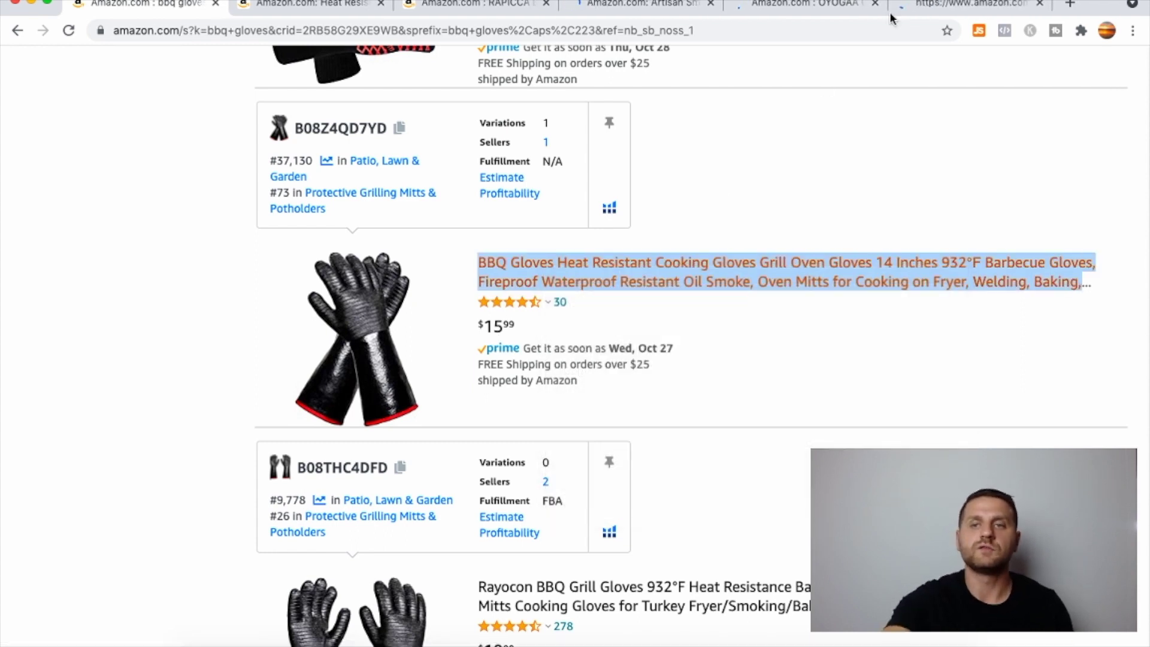
{"action": "left_click", "coordinate": [911, 7]}
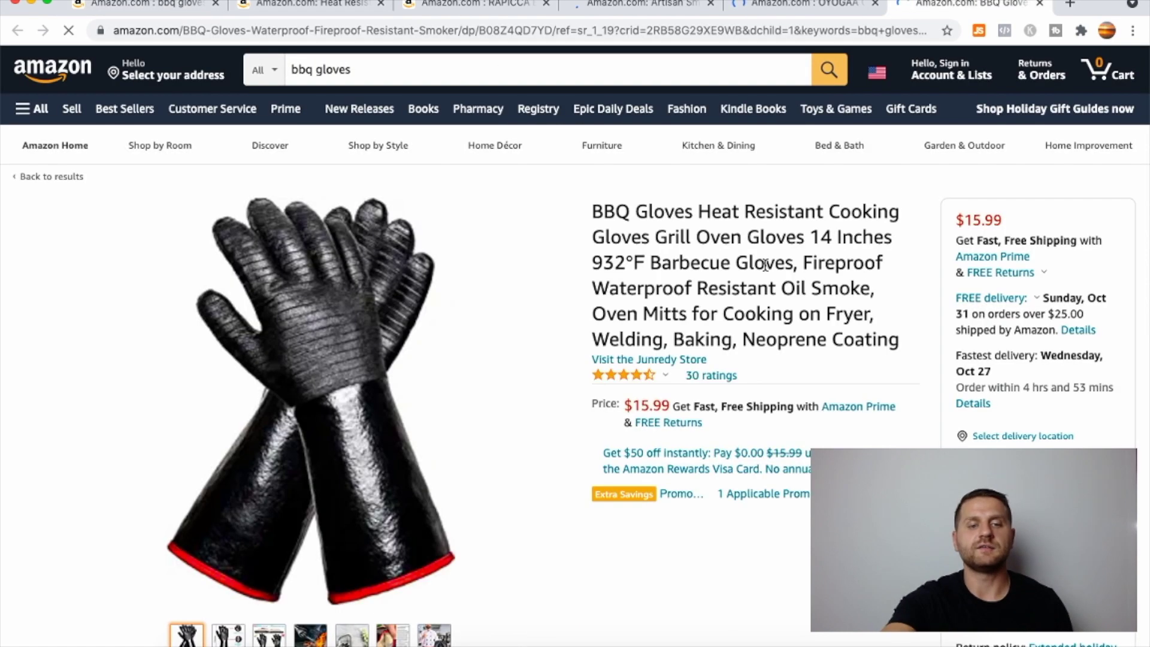
{"action": "scroll", "coordinate": [765, 264], "scroll_direction": "down", "scroll_amount": 6}
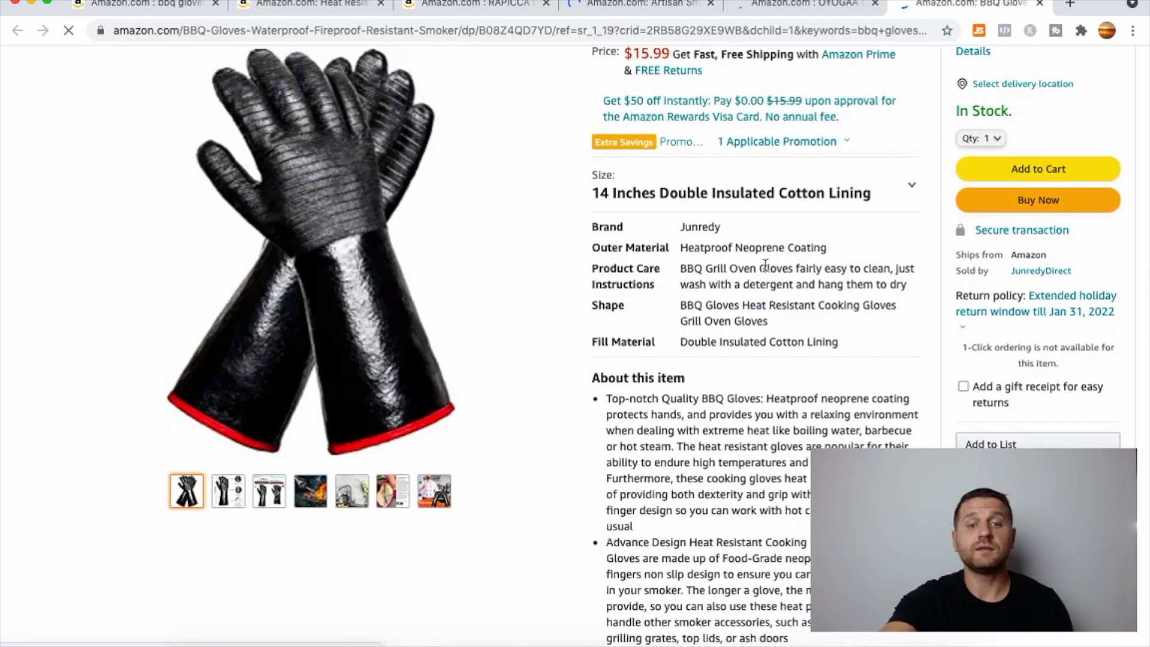
{"action": "scroll", "coordinate": [765, 264], "scroll_direction": "down", "scroll_amount": 1}
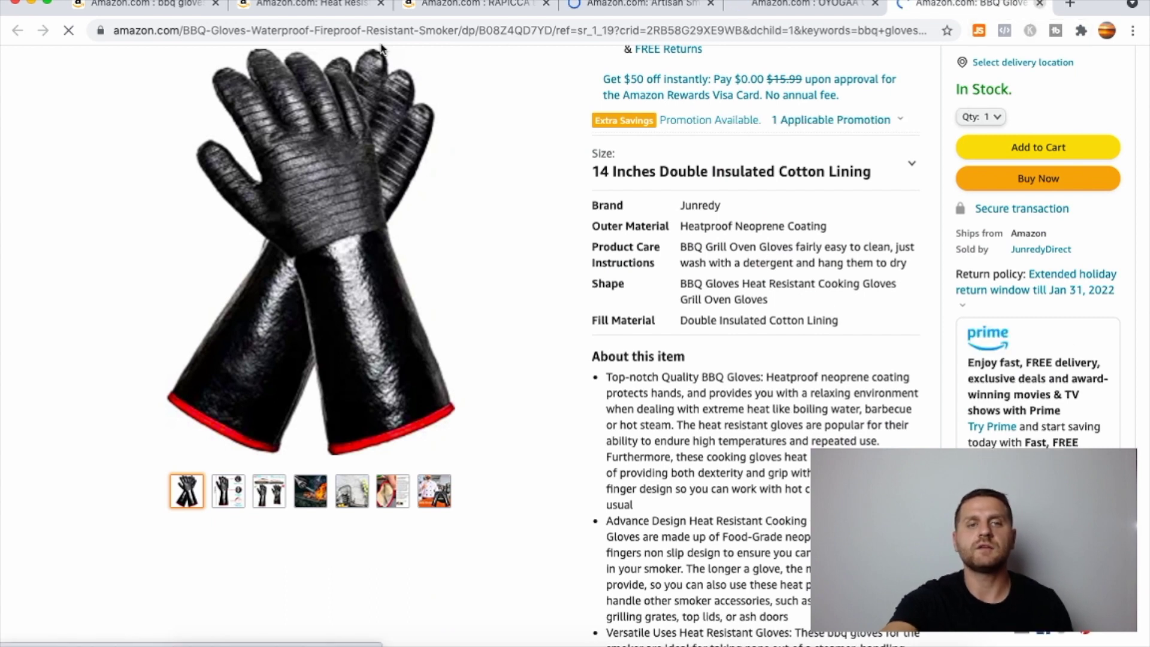
{"action": "key", "text": "super+w"}
- Open the Rayocon BBQ Grill Gloves 932°F listing, inspect its images and bullet points, and return to the bbq gloves results
{"action": "scroll", "coordinate": [712, 373], "scroll_direction": "down", "scroll_amount": 2}
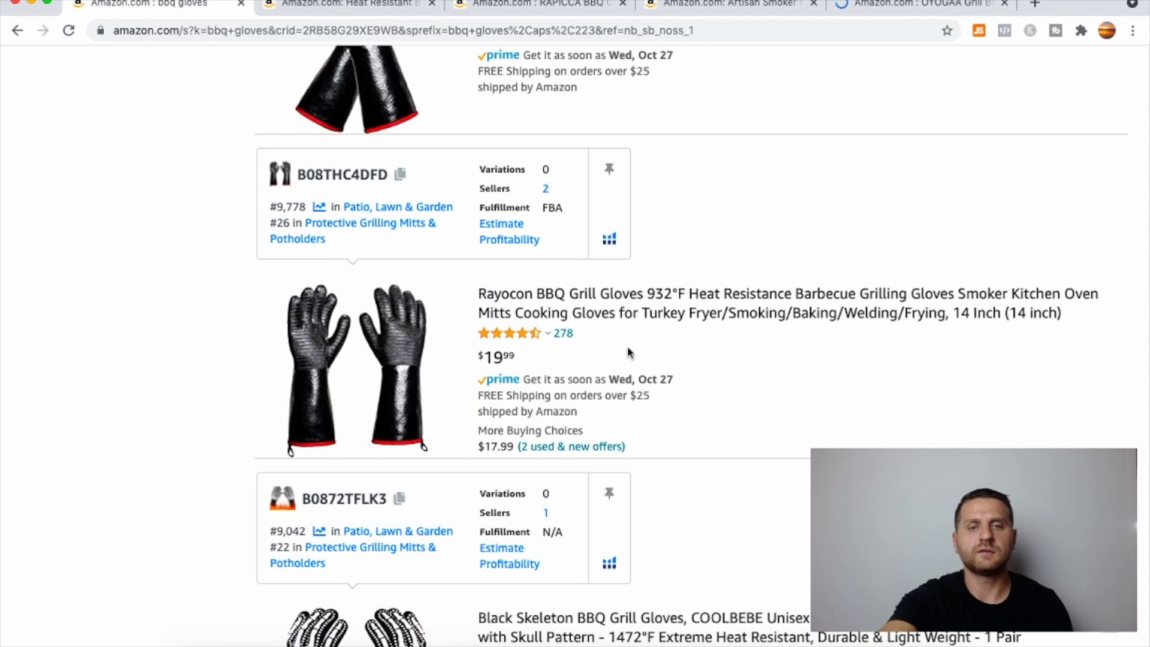
{"action": "left_click", "coordinate": [511, 307]}
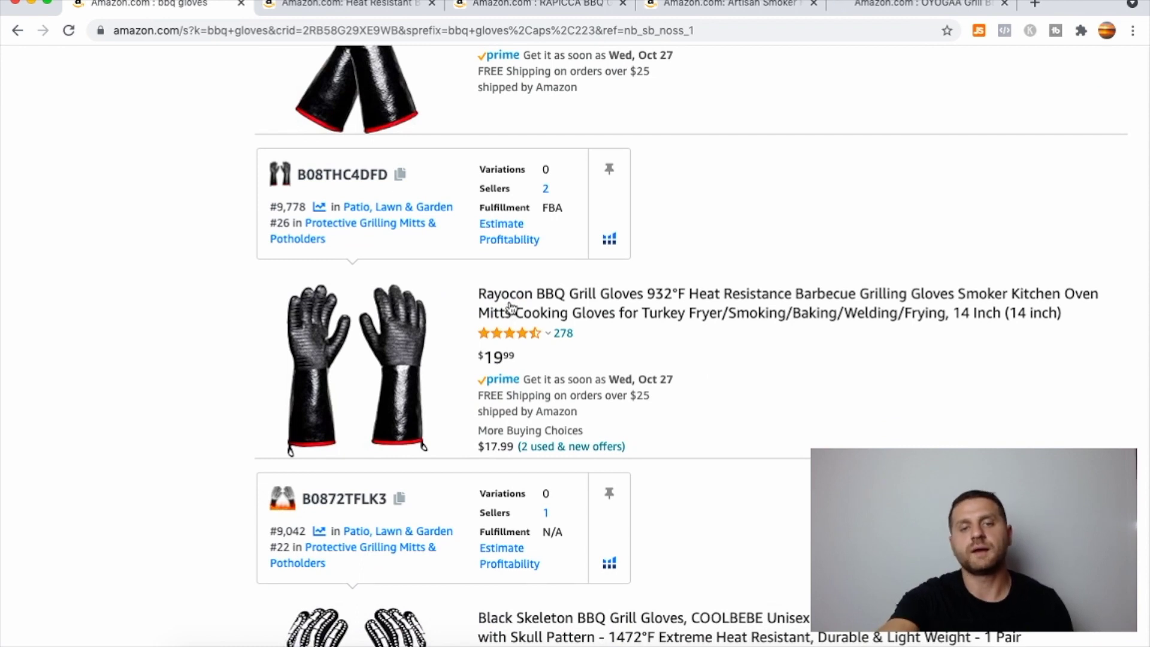
{"action": "scroll", "coordinate": [921, 277], "scroll_direction": "down", "scroll_amount": 3}
{"action": "scroll", "coordinate": [921, 278], "scroll_direction": "down", "scroll_amount": 7}
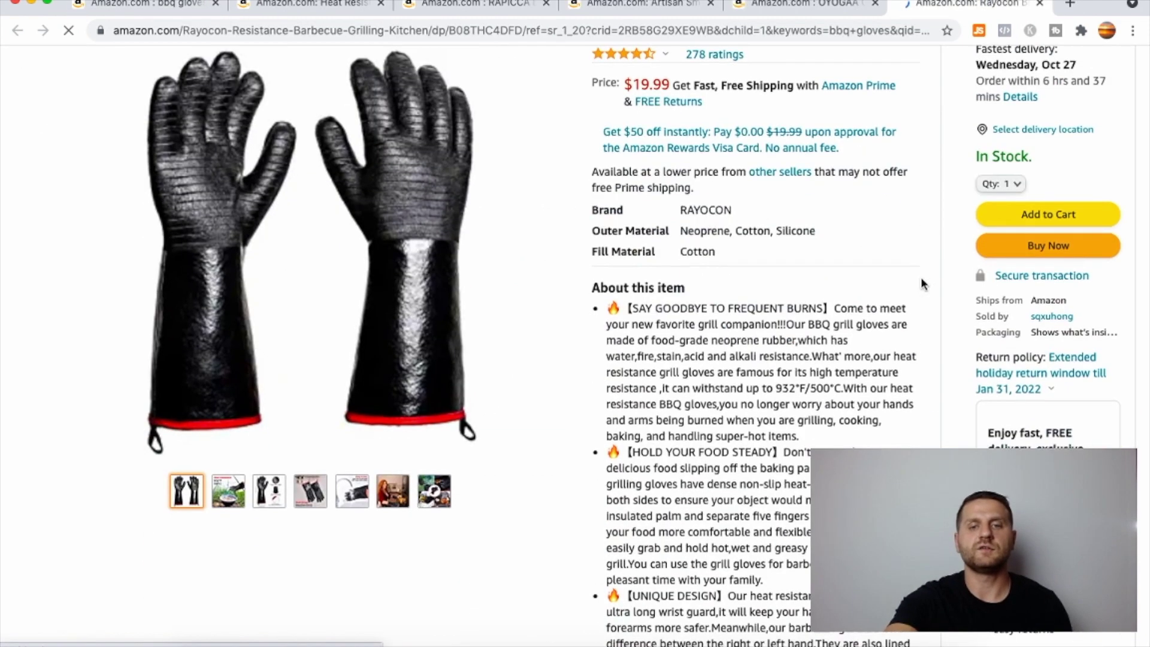
{"action": "scroll", "coordinate": [921, 283], "scroll_direction": "up", "scroll_amount": 3}
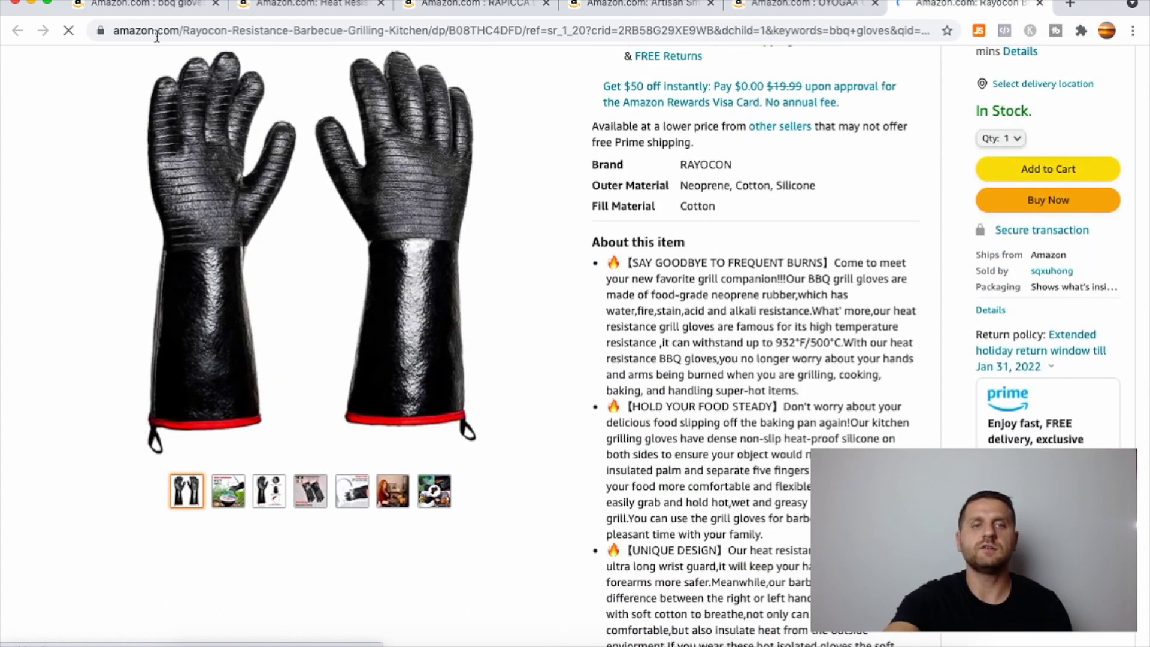
{"action": "key", "text": "super+w"}
{"action": "left_click", "coordinate": [146, 7]}
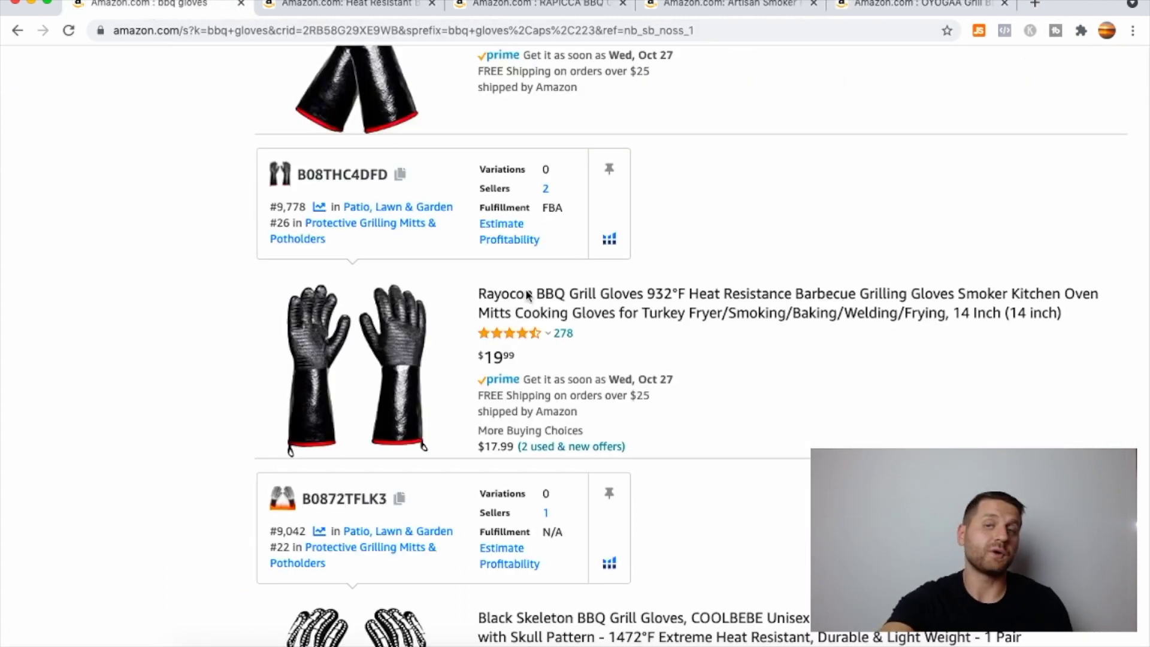
- Review the Rayocon listing's title in the results and look over the listings below it
{"action": "triple_click", "coordinate": [783, 305]}
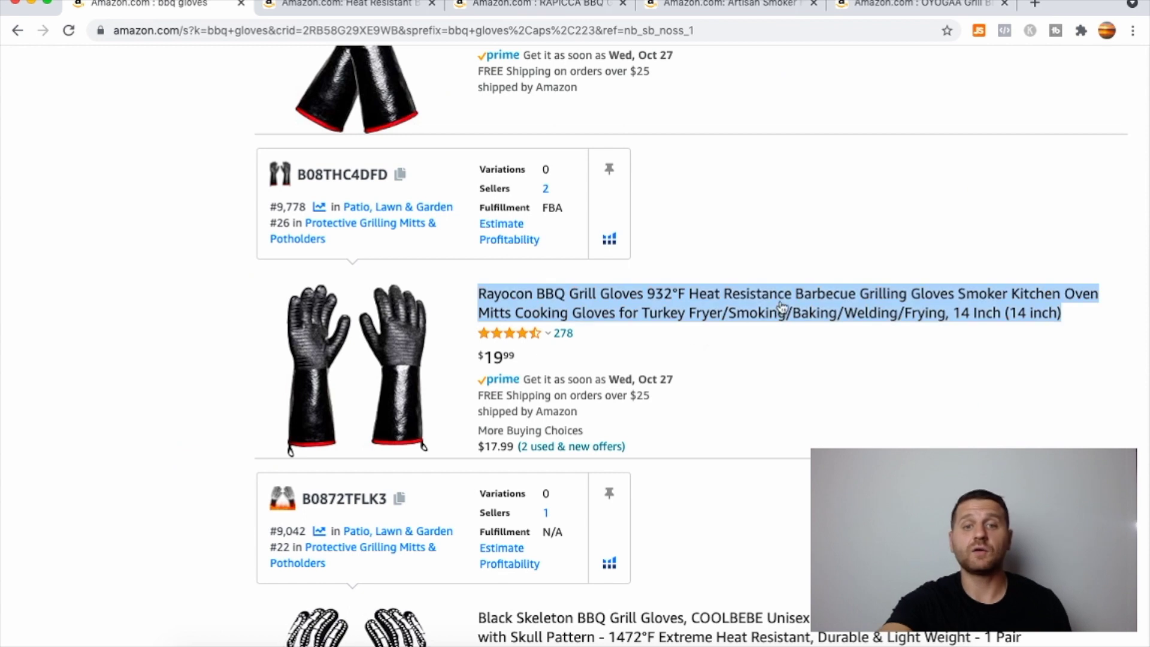
{"action": "left_click", "coordinate": [801, 375]}
{"action": "scroll", "coordinate": [801, 375], "scroll_direction": "down", "scroll_amount": 2}
{"action": "scroll", "coordinate": [800, 375], "scroll_direction": "down", "scroll_amount": 8}
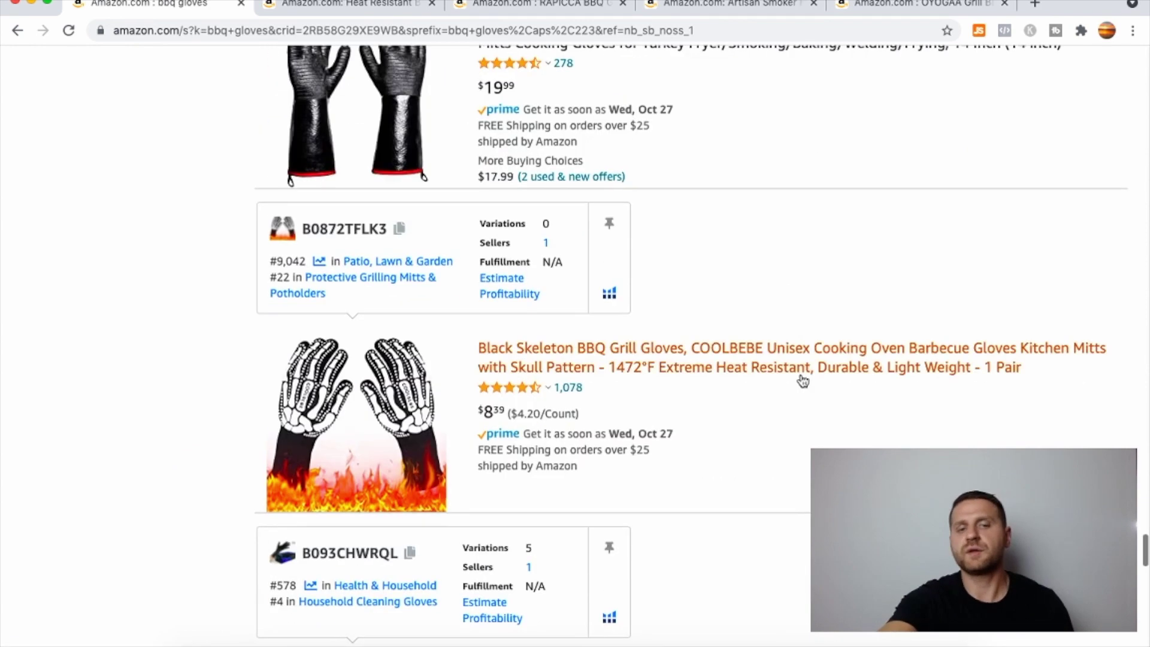
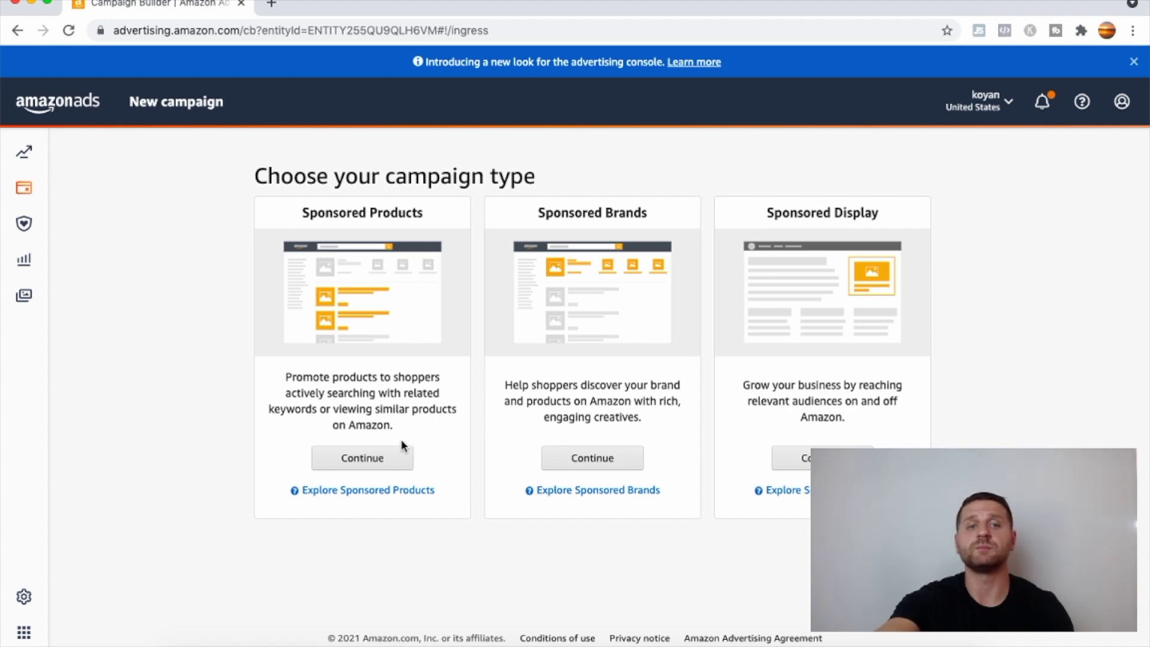
- Start a Sponsored Products campaign in Amazon Ads named ASIN Targeting - BBQ Gloves with a daily budget of $10
{"action": "left_click", "coordinate": [380, 465]}
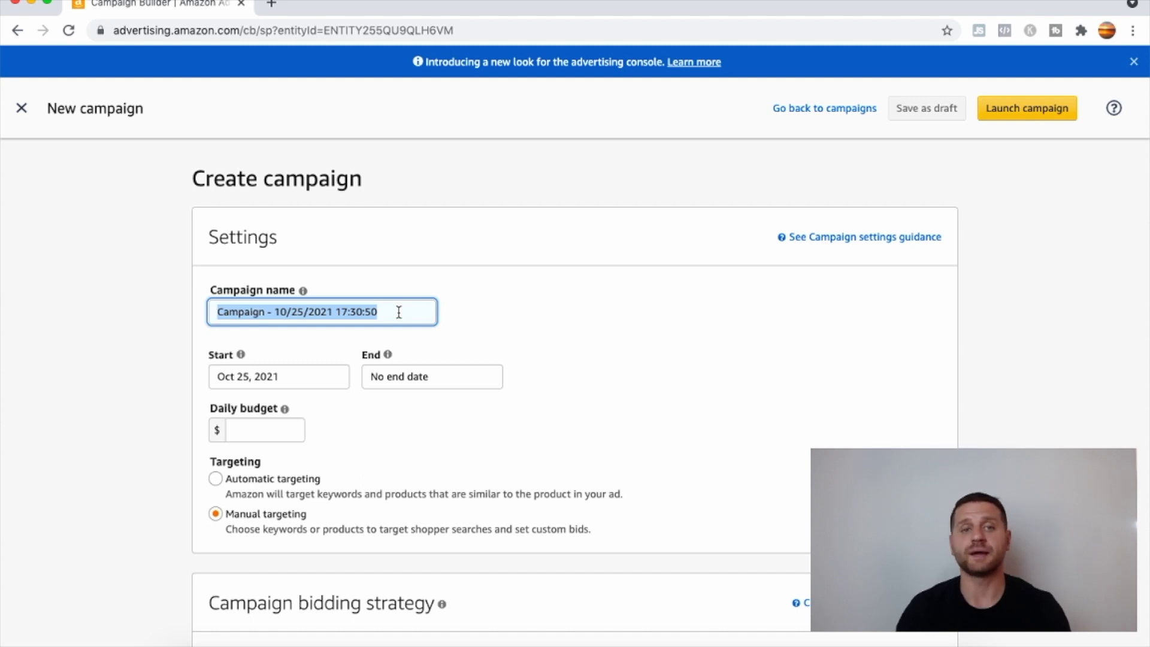
{"action": "key", "text": "BackSpace"}
{"action": "type", "text": "ASI"}
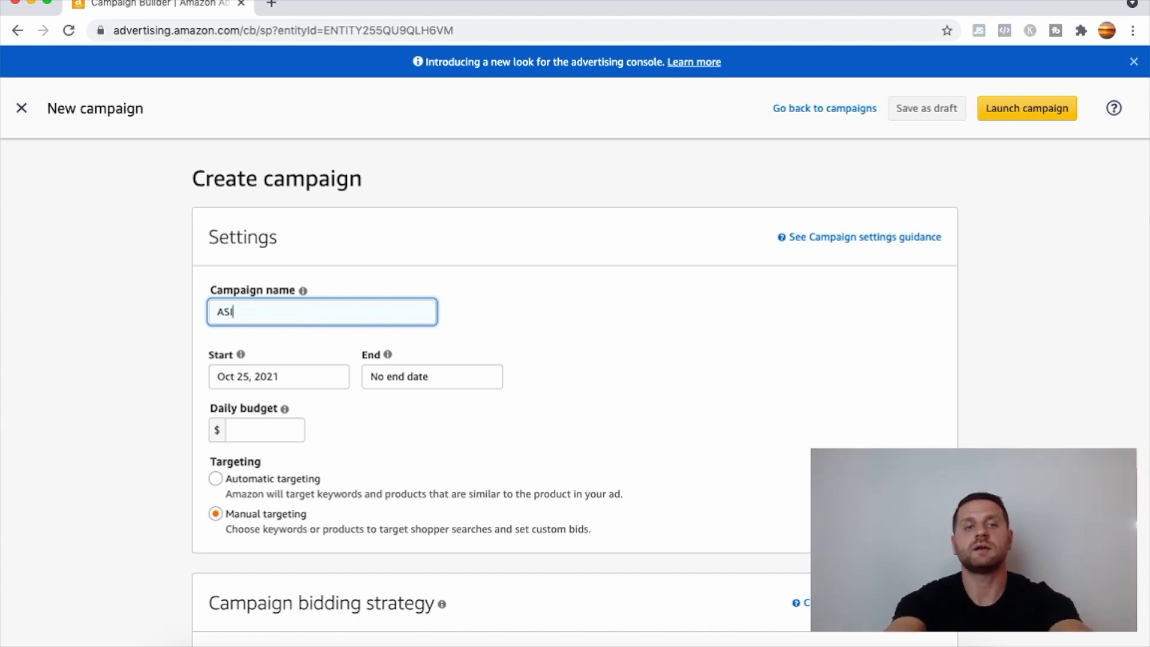
{"action": "type", "text": "N Targeting"}
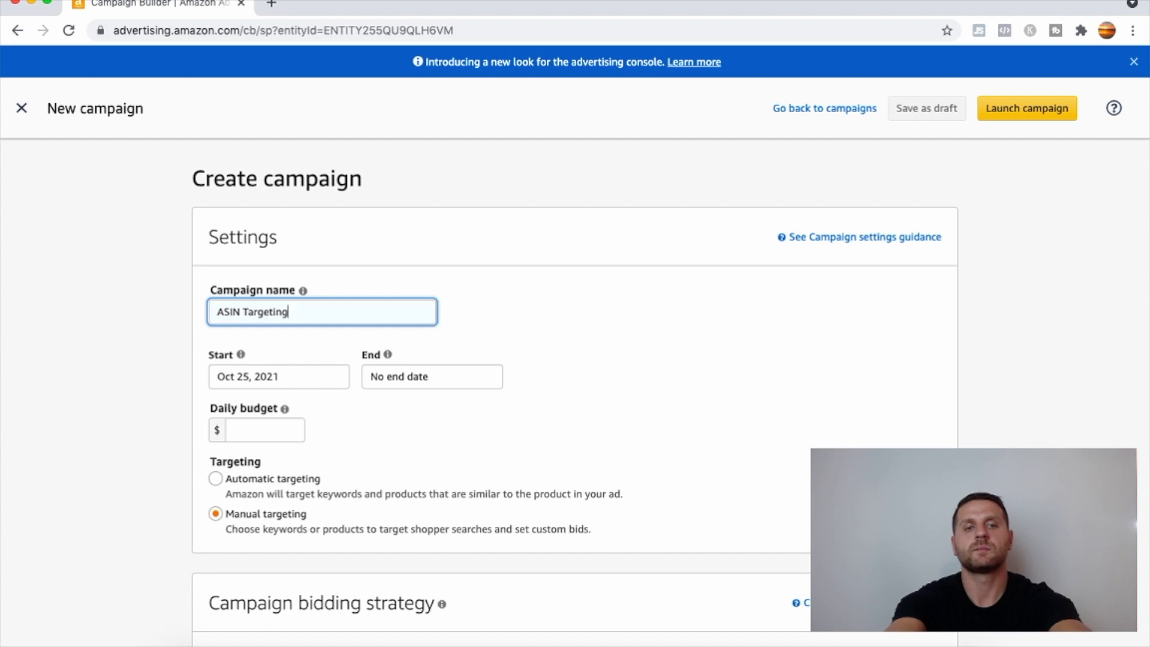
{"action": "type", "text": " - BBQ"}
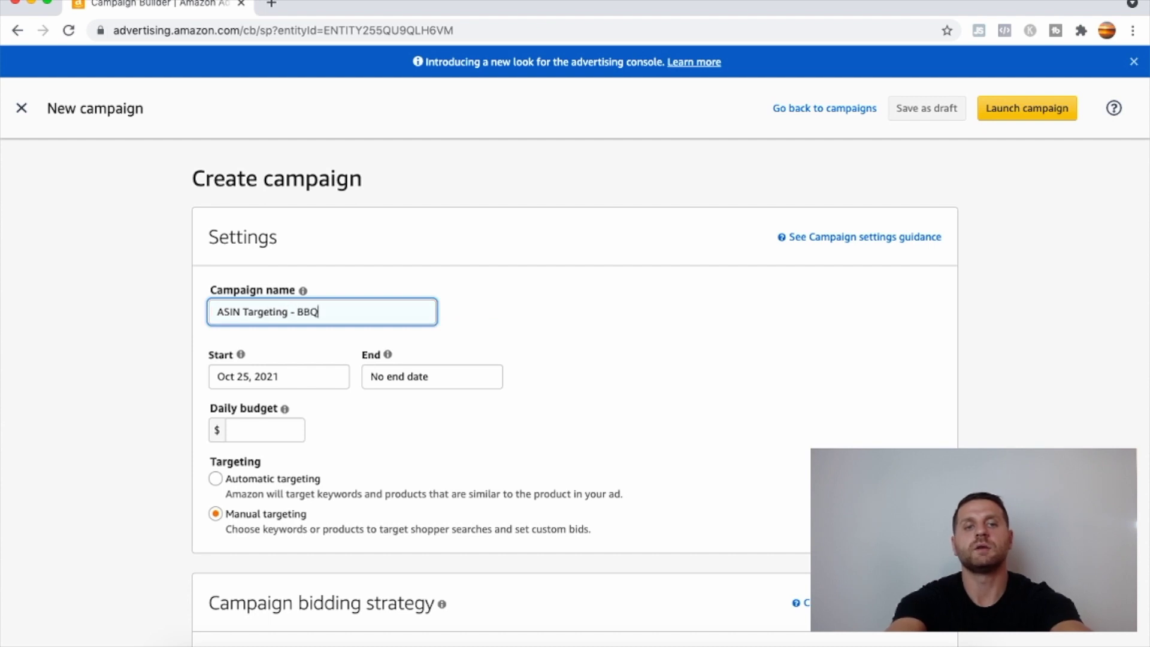
{"action": "type", "text": " Gloves"}
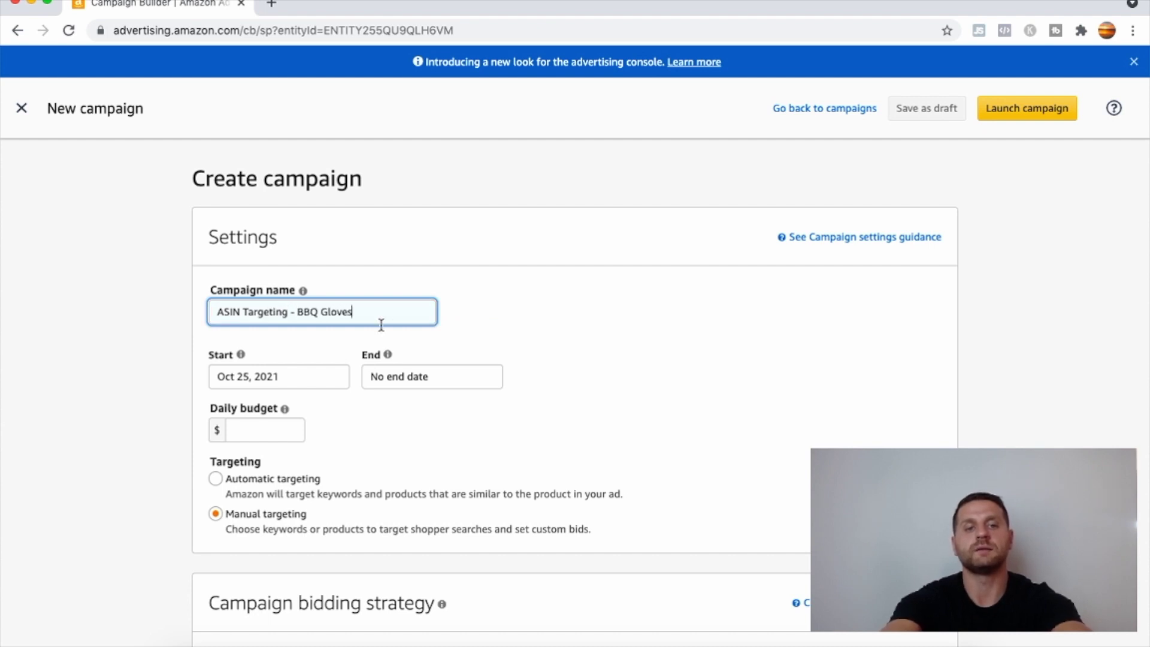
{"action": "left_click", "coordinate": [245, 432]}
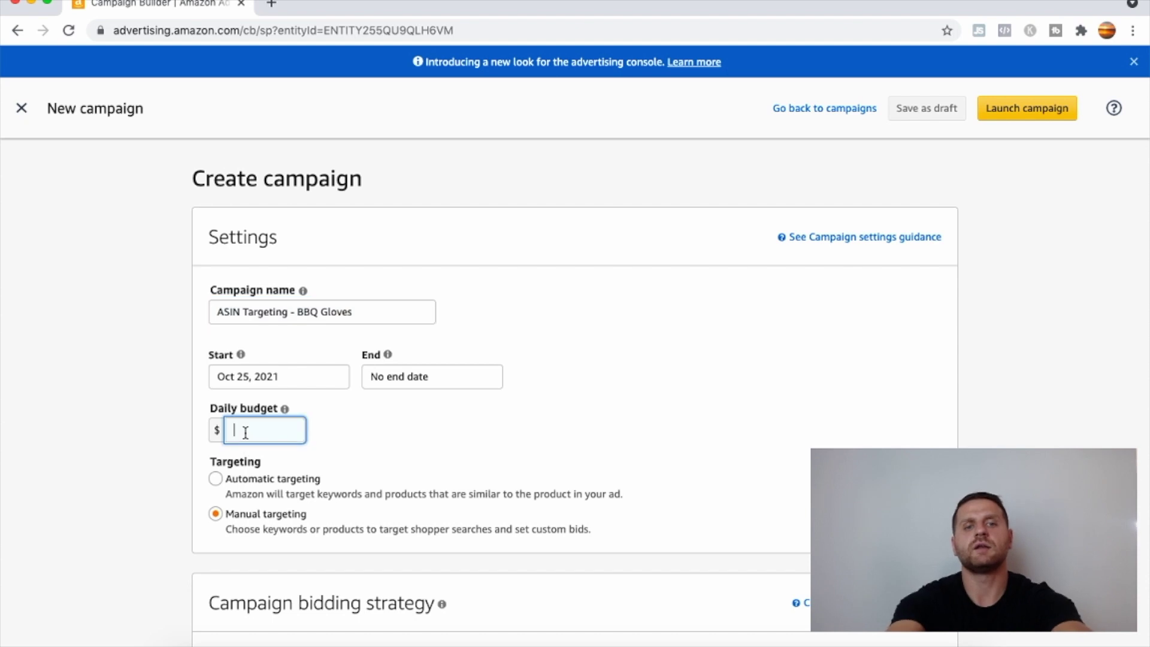
{"action": "type", "text": "10"}
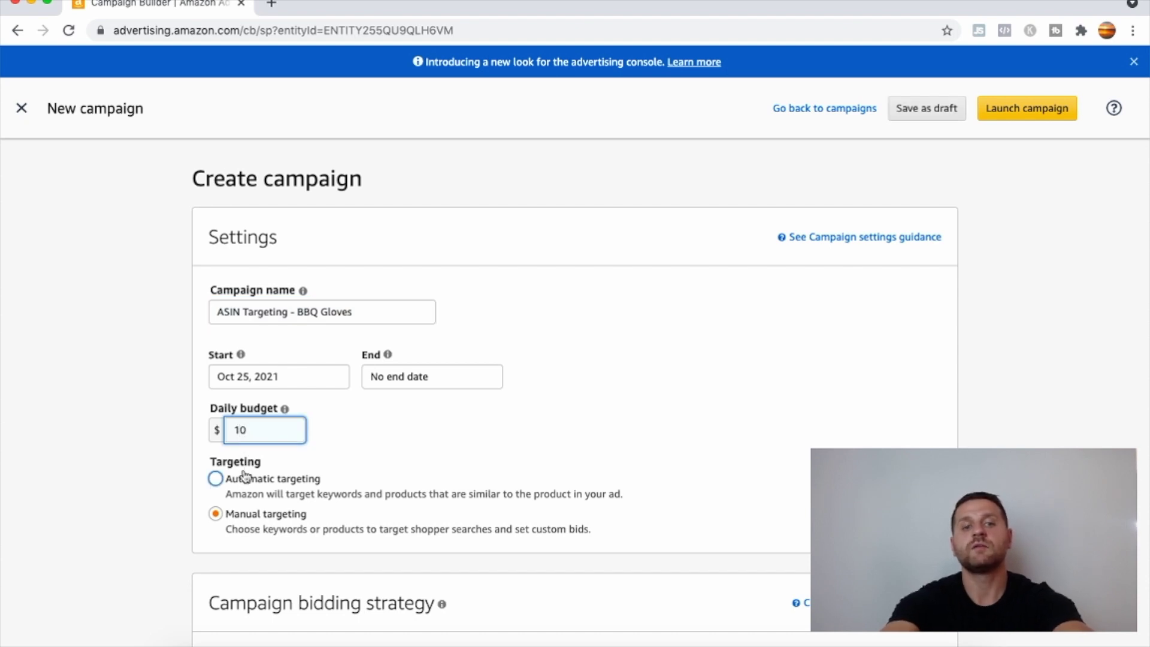
- Set the campaign bidding strategy to Dynamic bids - up and down
{"action": "scroll", "coordinate": [270, 487], "scroll_direction": "down", "scroll_amount": 2}
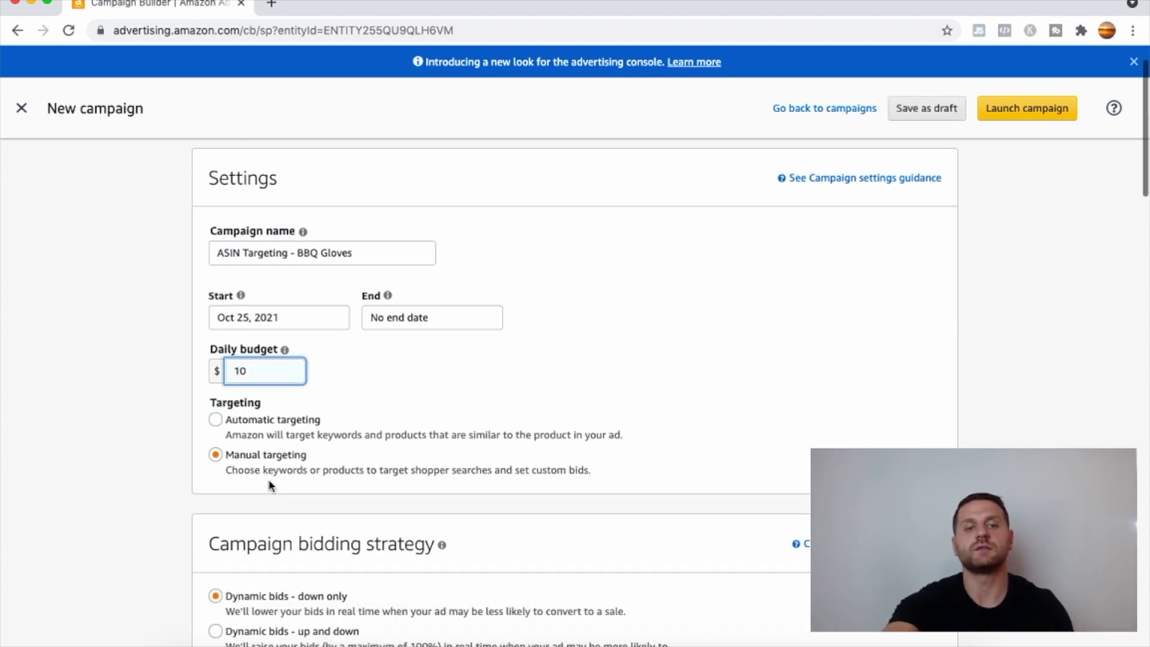
{"action": "scroll", "coordinate": [270, 486], "scroll_direction": "down", "scroll_amount": 8}
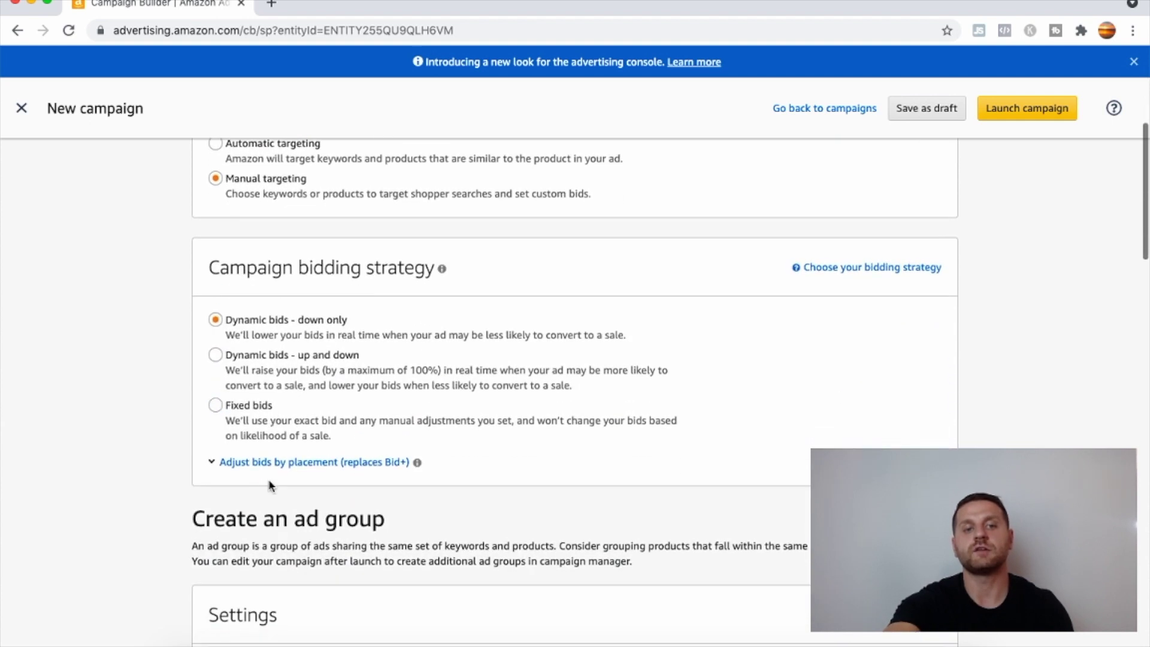
{"action": "left_click", "coordinate": [254, 371]}
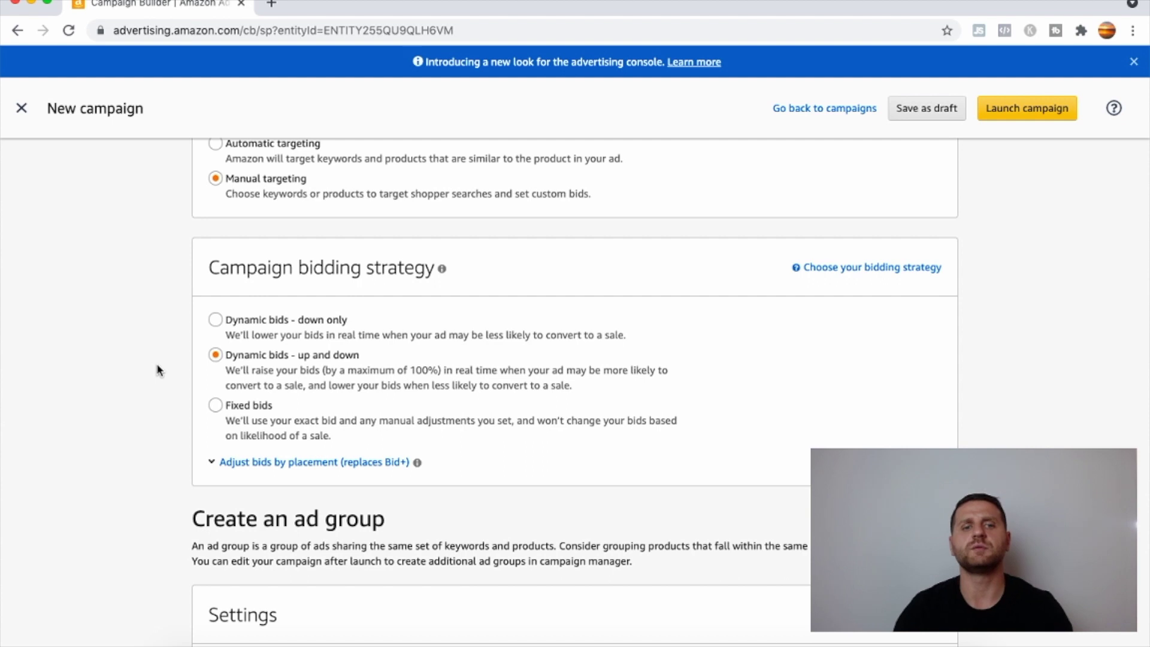
{"action": "left_click", "coordinate": [262, 380]}
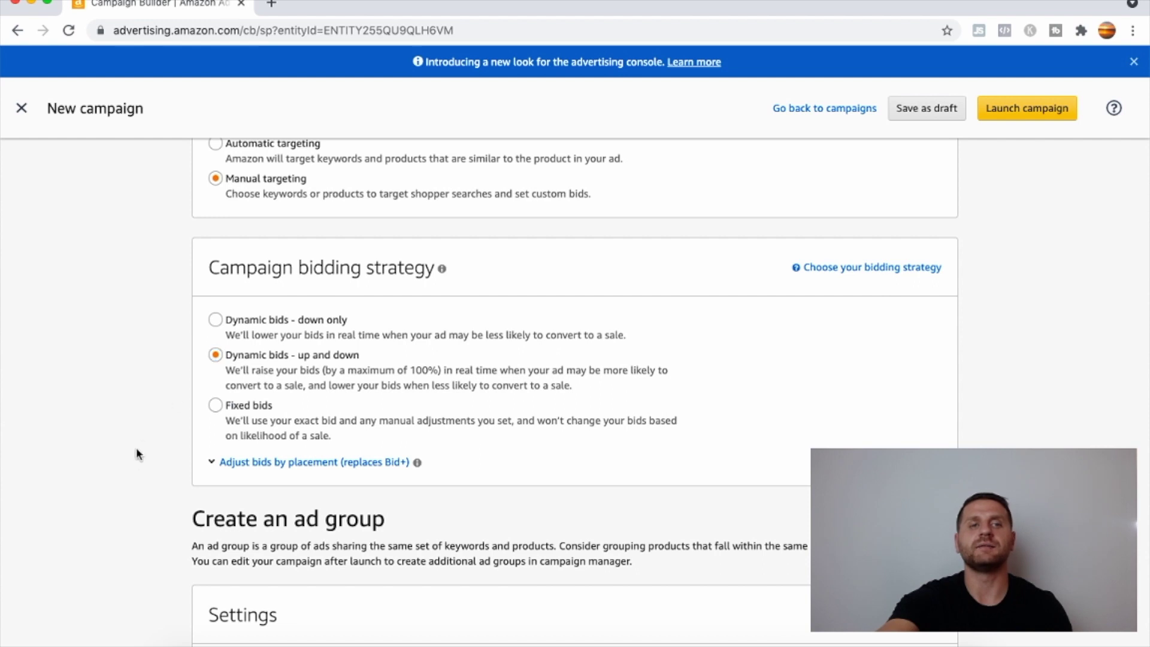
- Rename the ad group as ASIN Targeting - BBQ Gloves
{"action": "scroll", "coordinate": [133, 454], "scroll_direction": "down", "scroll_amount": 2}
{"action": "scroll", "coordinate": [133, 454], "scroll_direction": "down", "scroll_amount": 1}
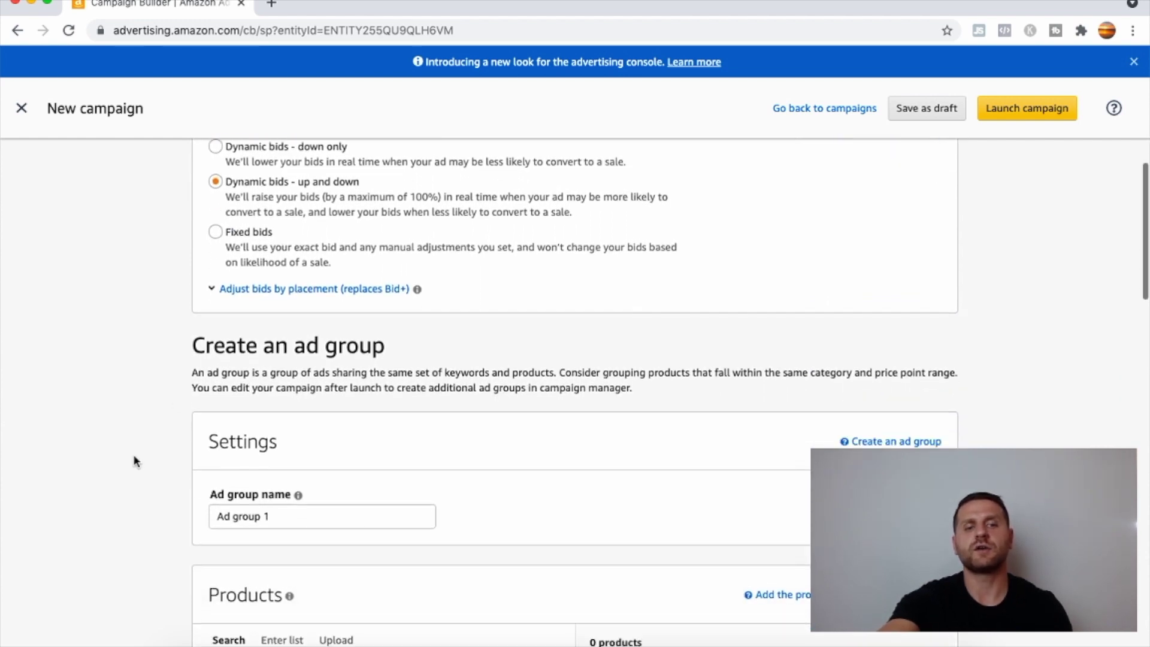
{"action": "left_click", "coordinate": [297, 515]}
{"action": "left_click_drag", "start_coordinate": [297, 515], "coordinate": [193, 511]}
{"action": "key", "text": "BackSpace"}
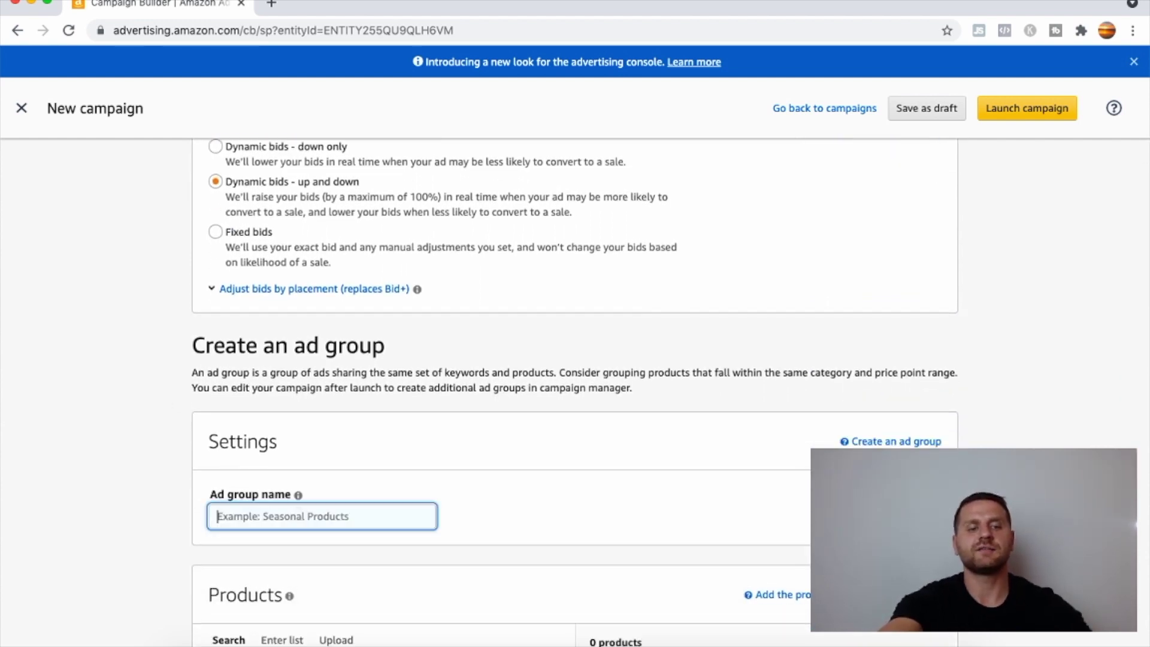
{"action": "type", "text": "ASIN Targeting - BBQ Gloves"}
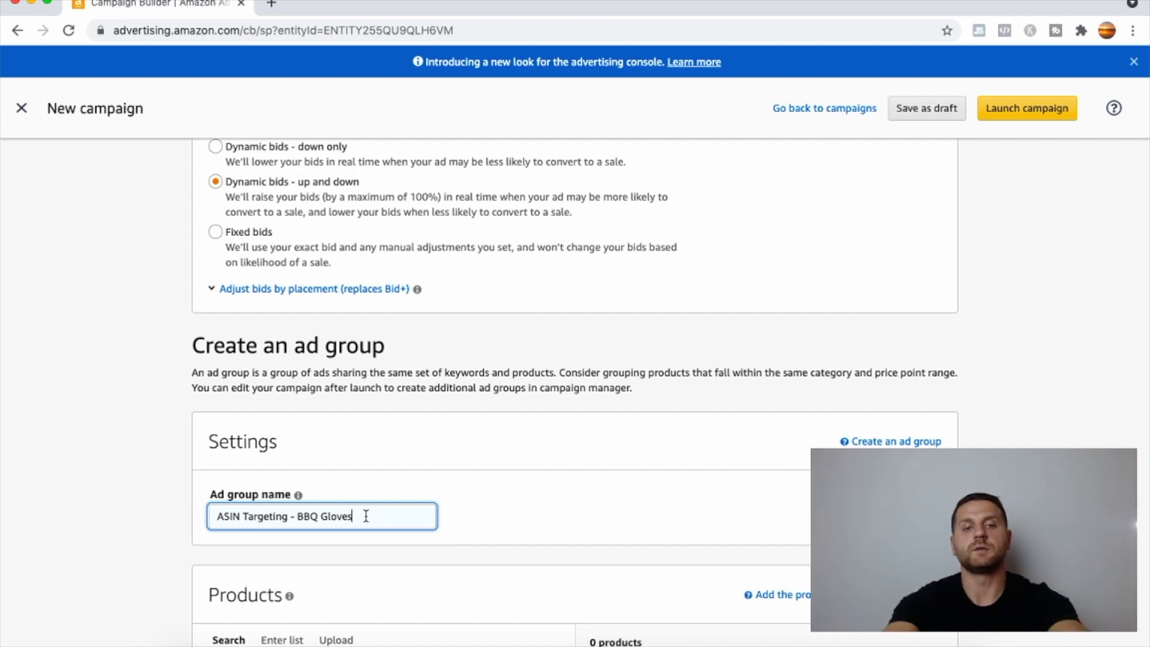
- Choose Product targeting for the ad group and open the ASIN list entry for individual products
{"action": "scroll", "coordinate": [366, 516], "scroll_direction": "down", "scroll_amount": 1}
{"action": "scroll", "coordinate": [366, 516], "scroll_direction": "down", "scroll_amount": 7}
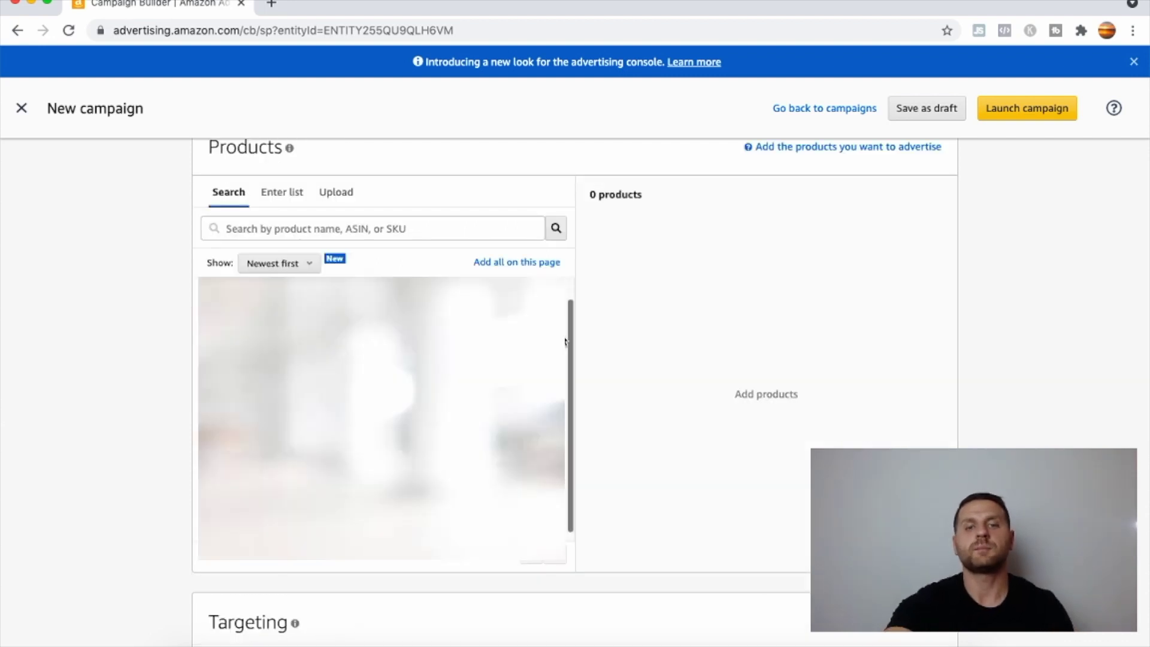
{"action": "scroll", "coordinate": [139, 339], "scroll_direction": "down", "scroll_amount": 7}
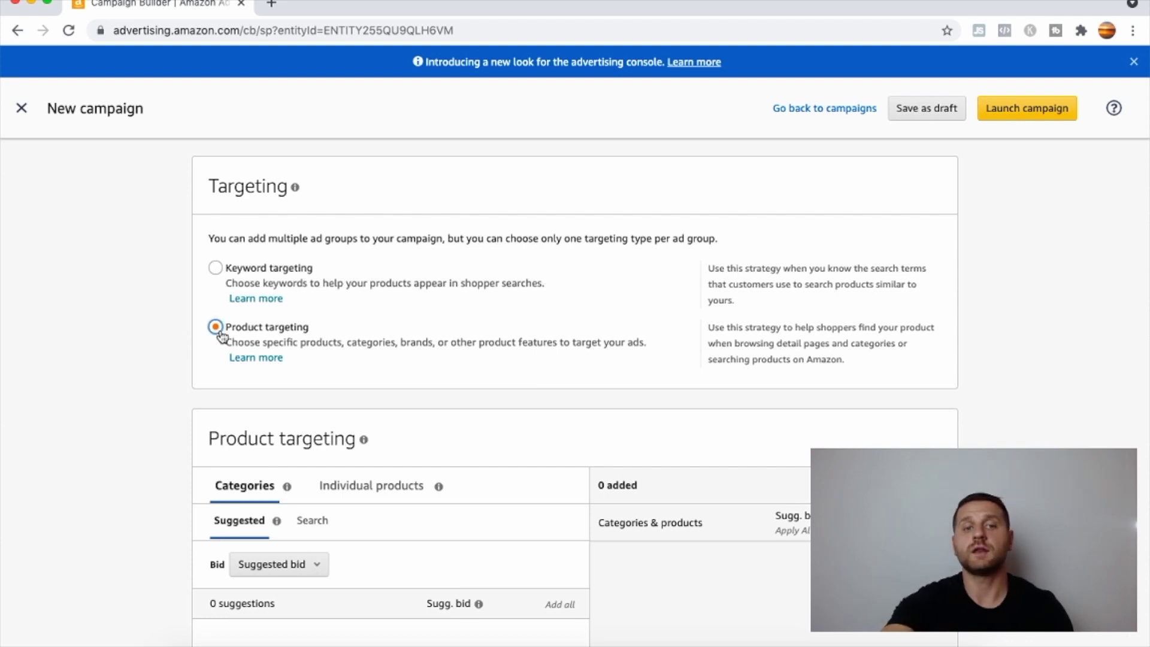
{"action": "scroll", "coordinate": [328, 256], "scroll_direction": "down", "scroll_amount": 4}
{"action": "left_click", "coordinate": [330, 248]}
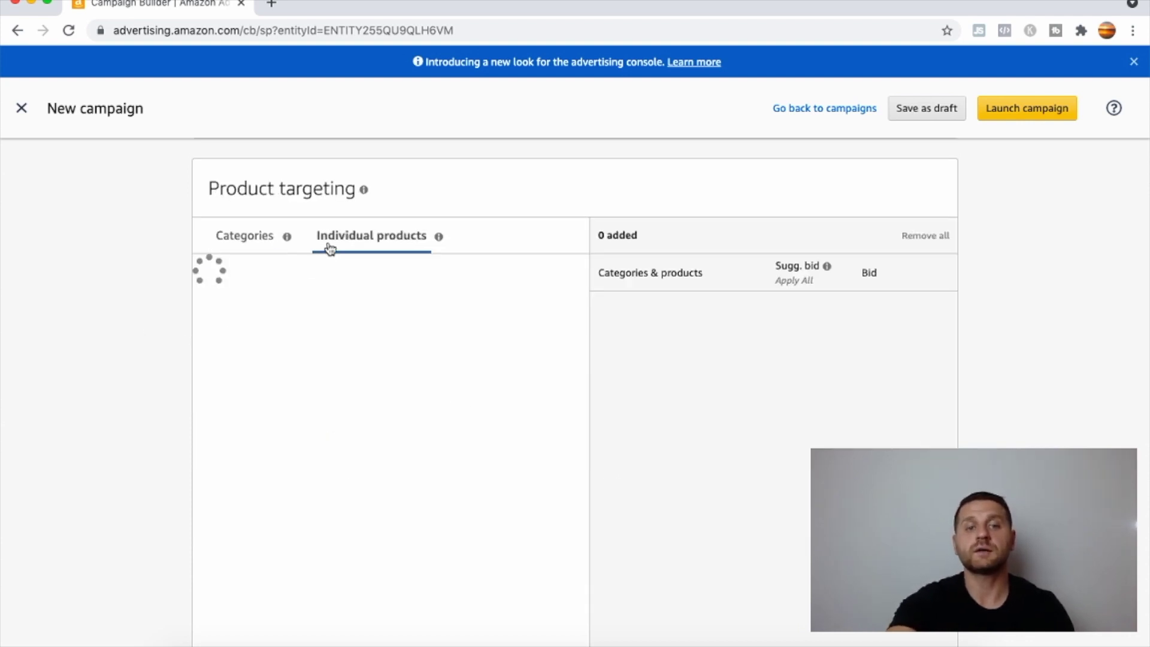
{"action": "left_click", "coordinate": [376, 383]}
{"action": "scroll", "coordinate": [335, 299], "scroll_direction": "down", "scroll_amount": 3}
{"action": "left_click", "coordinate": [335, 297]}
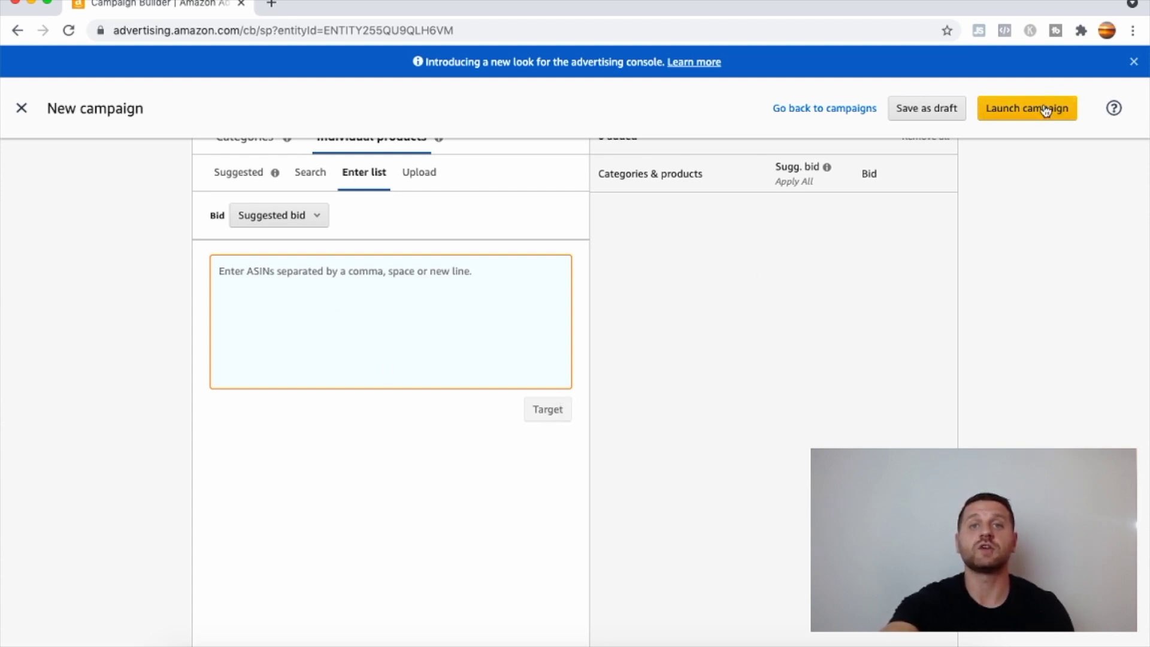
- Add ASINs B07QPPT117, B0748DCDGC, B08MQVJ8Y7 and B08K8N7WGY as product targets and launch the campaign
{"action": "type", "text": "B07QPPT117 B0748DCDGC B08MQVJ8Y7 B08K8N7WGY"}
{"action": "left_click", "coordinate": [504, 423]}
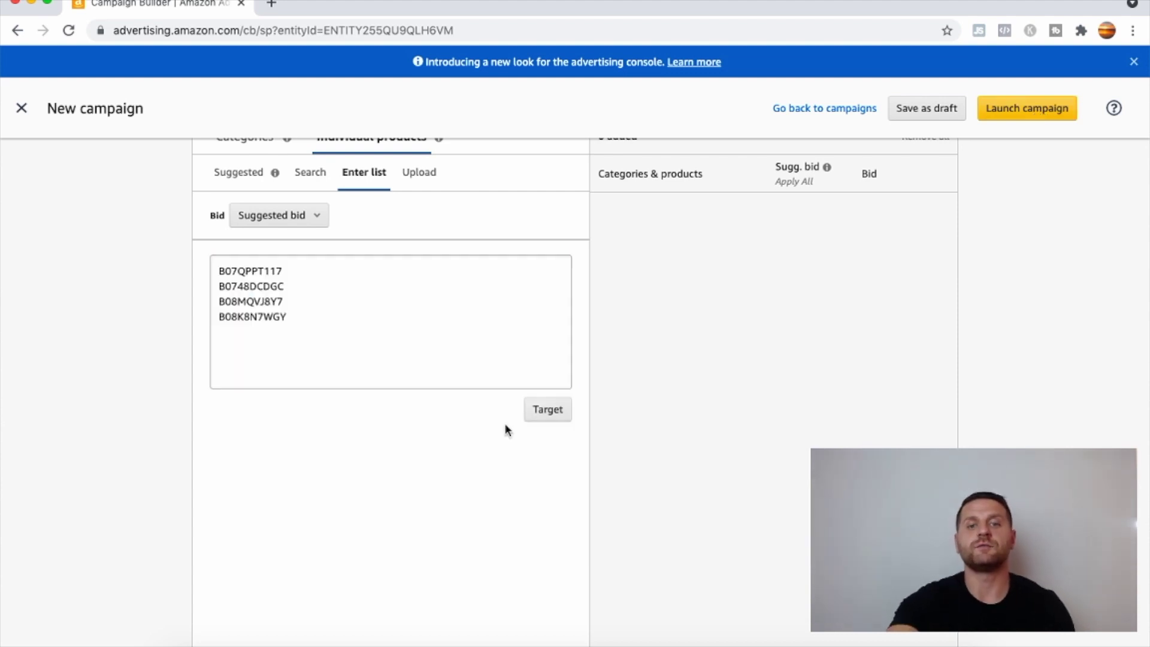
{"action": "left_click", "coordinate": [548, 416]}
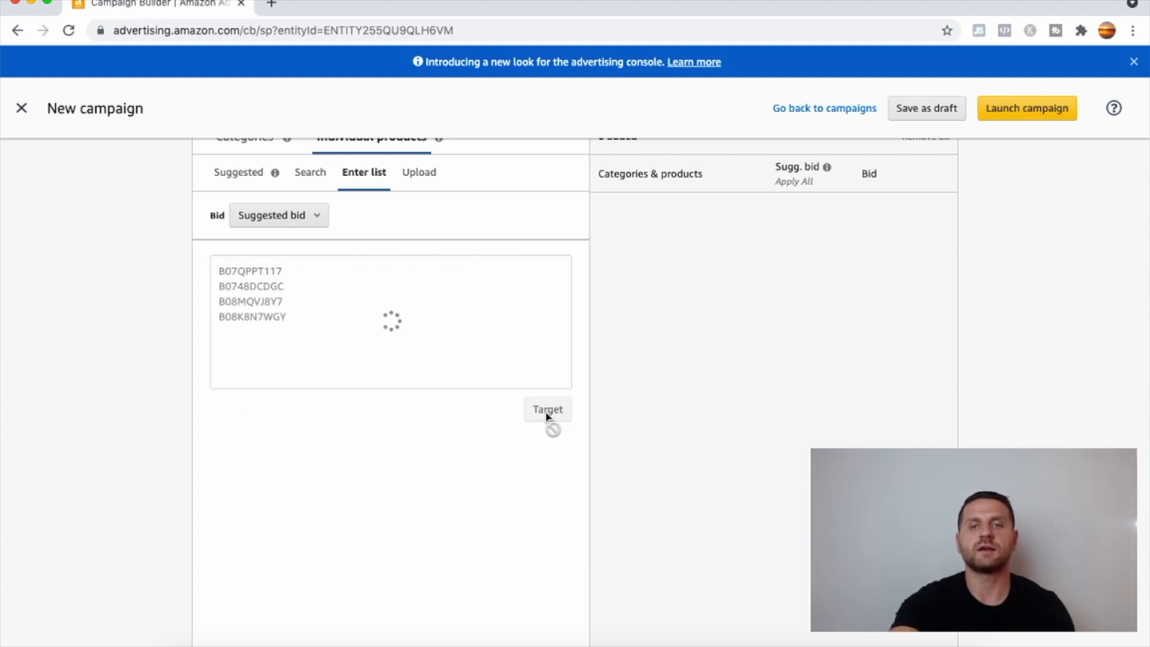
{"action": "left_click", "coordinate": [1037, 108]}
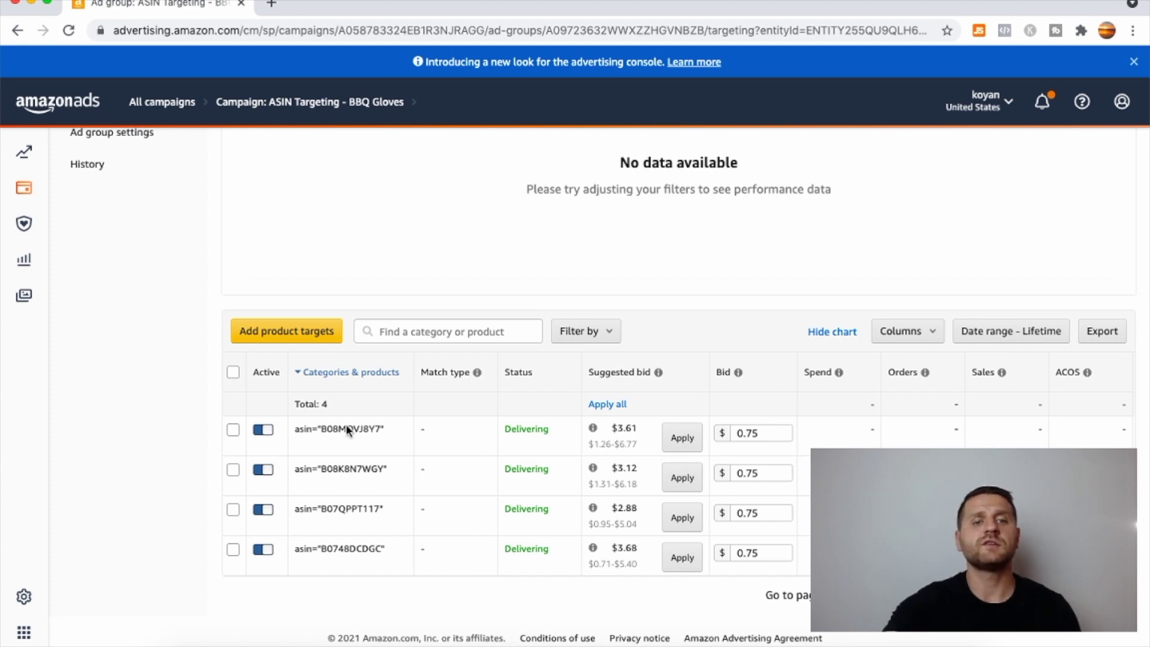
- Set the bids of all four ASIN product targets to $1.00 in bulk and acknowledge the update
{"action": "left_click", "coordinate": [233, 373]}
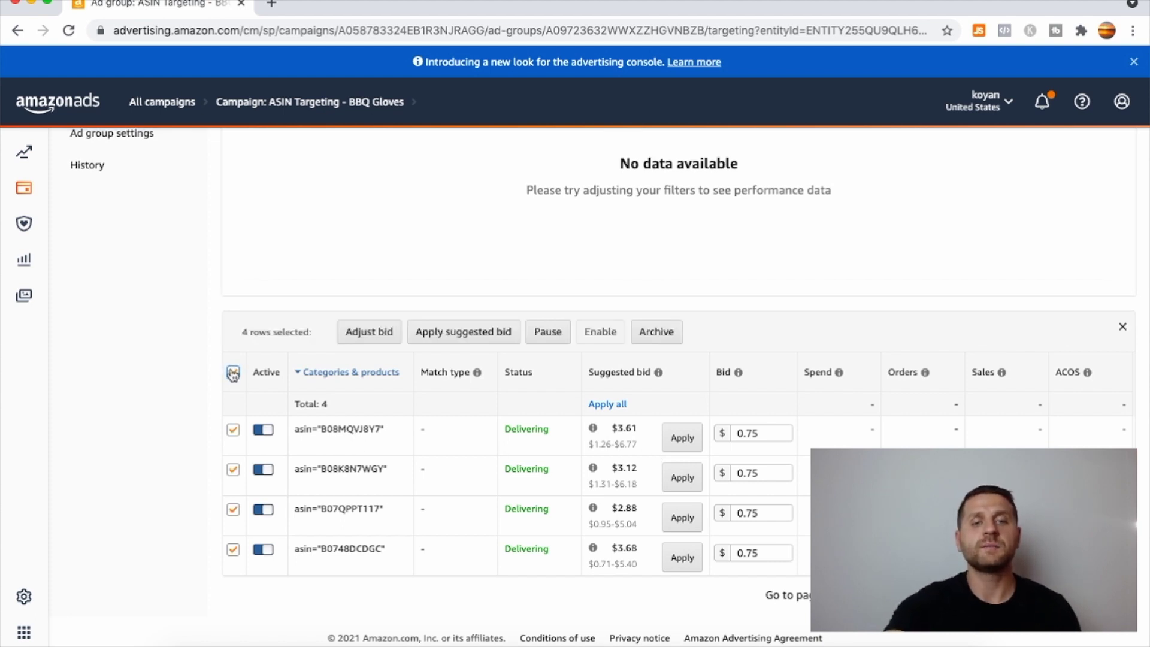
{"action": "left_click", "coordinate": [353, 333]}
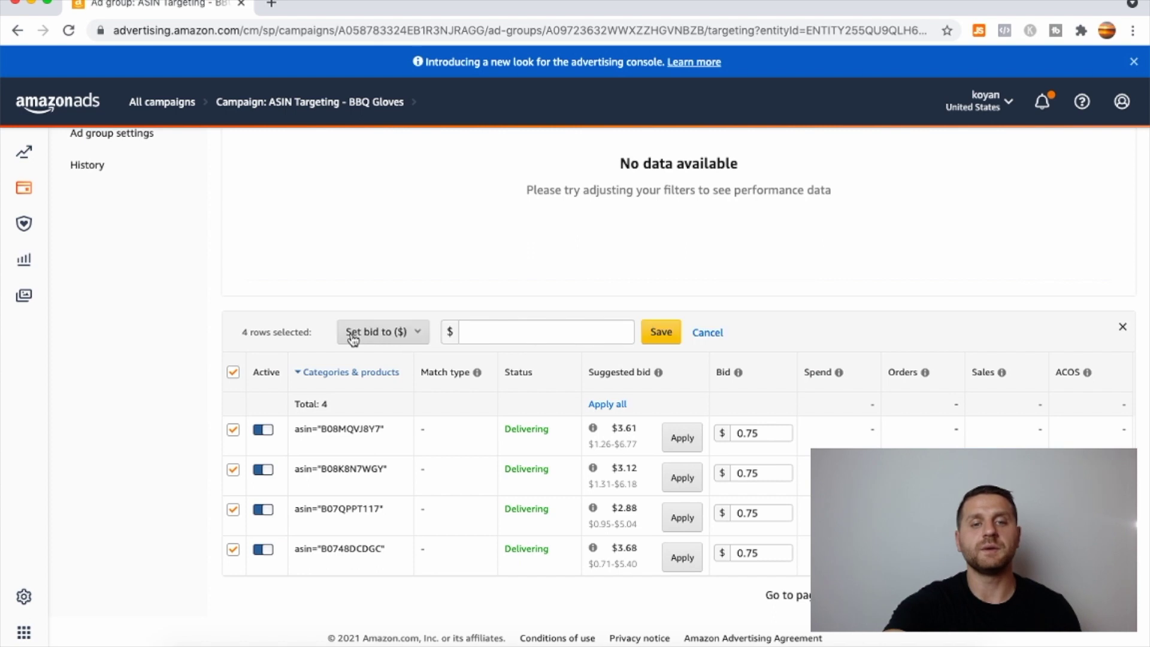
{"action": "left_click", "coordinate": [482, 331]}
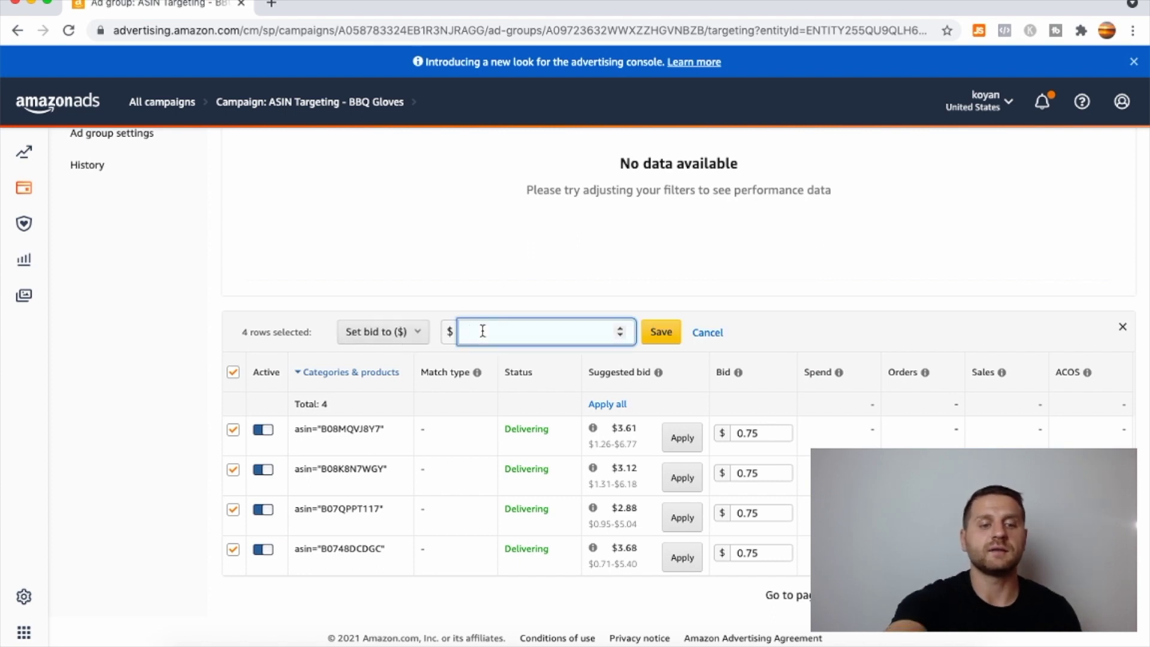
{"action": "type", "text": "1"}
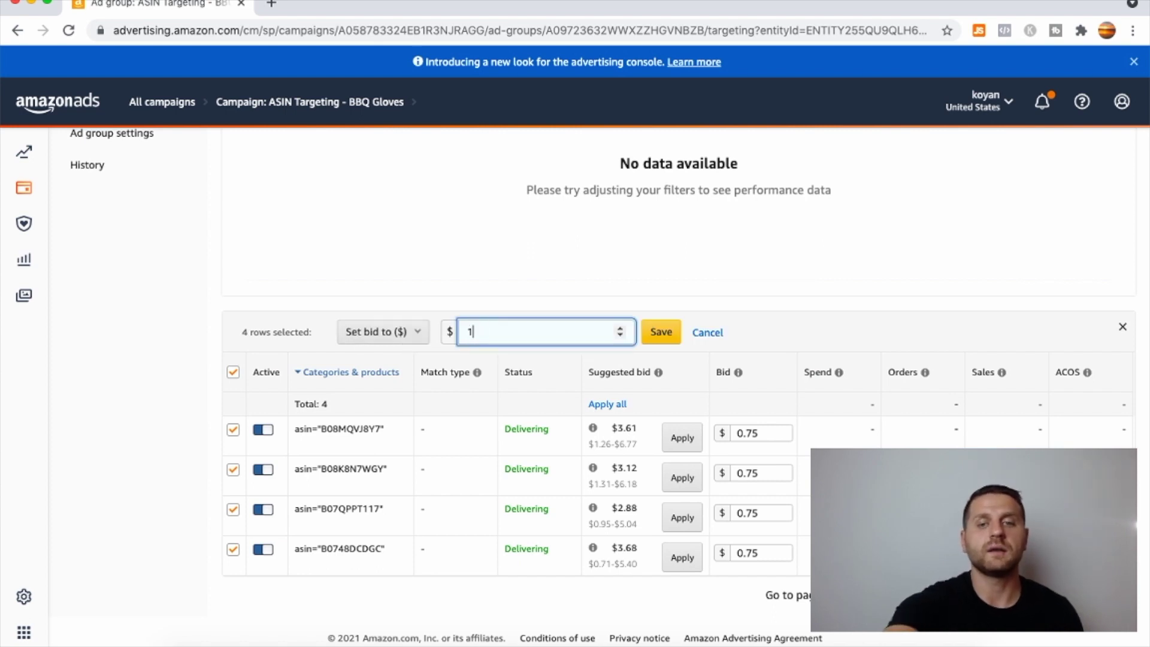
{"action": "left_click", "coordinate": [647, 339]}
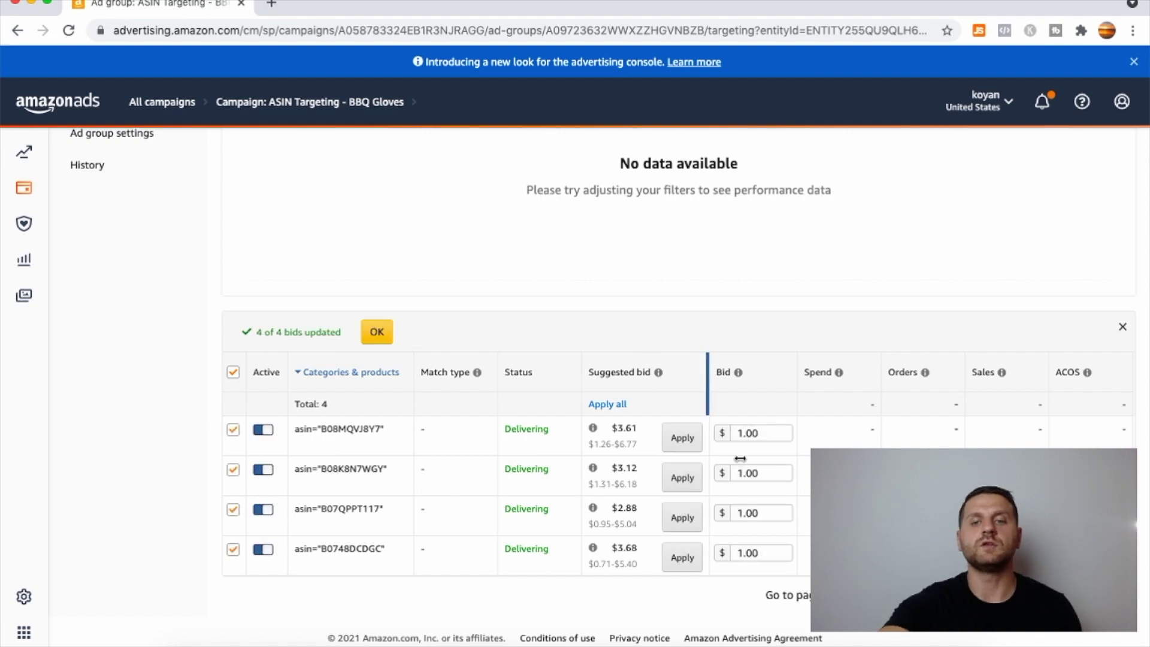
{"action": "left_click", "coordinate": [383, 335]}
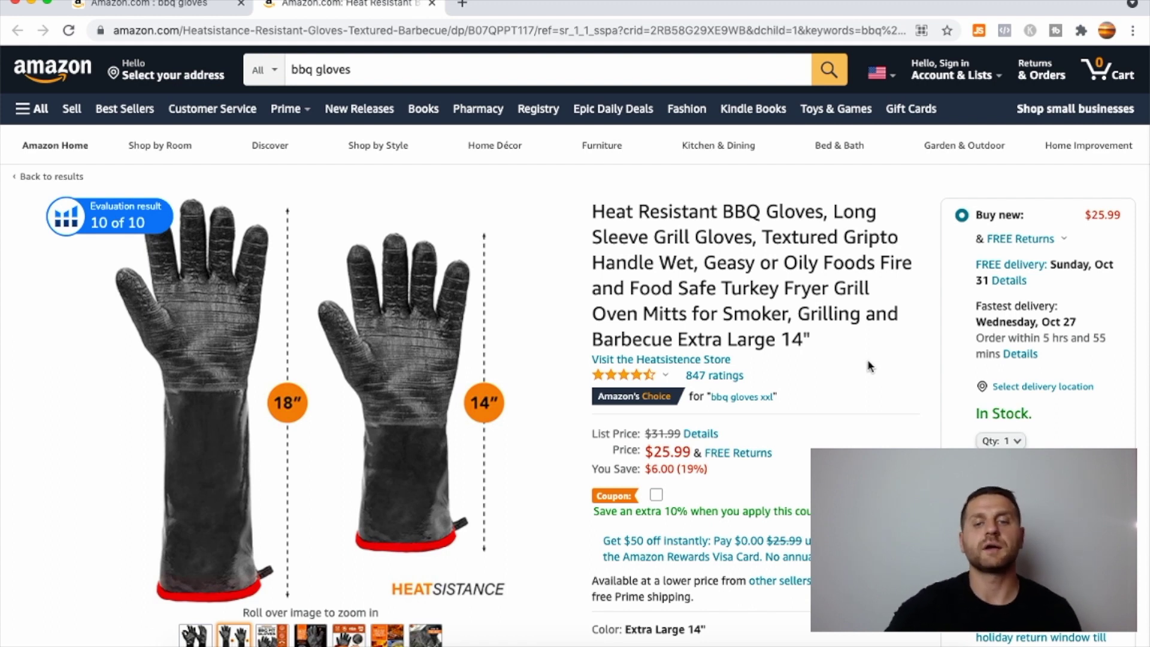
- Switch to the Amazon listing for the Heatsistence BBQ gloves and examine the sponsored 4 stars and above and related products sections
{"action": "scroll", "coordinate": [774, 449], "scroll_direction": "down", "scroll_amount": 3}
{"action": "scroll", "coordinate": [775, 453], "scroll_direction": "down", "scroll_amount": 7}
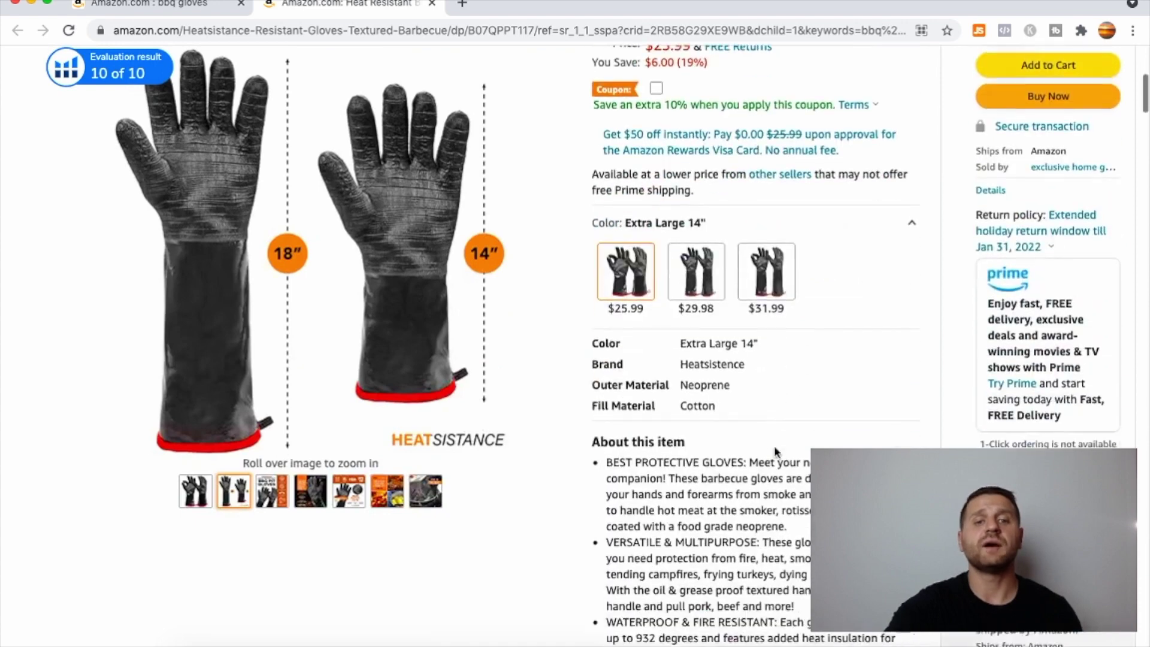
{"action": "scroll", "coordinate": [774, 449], "scroll_direction": "down", "scroll_amount": 15}
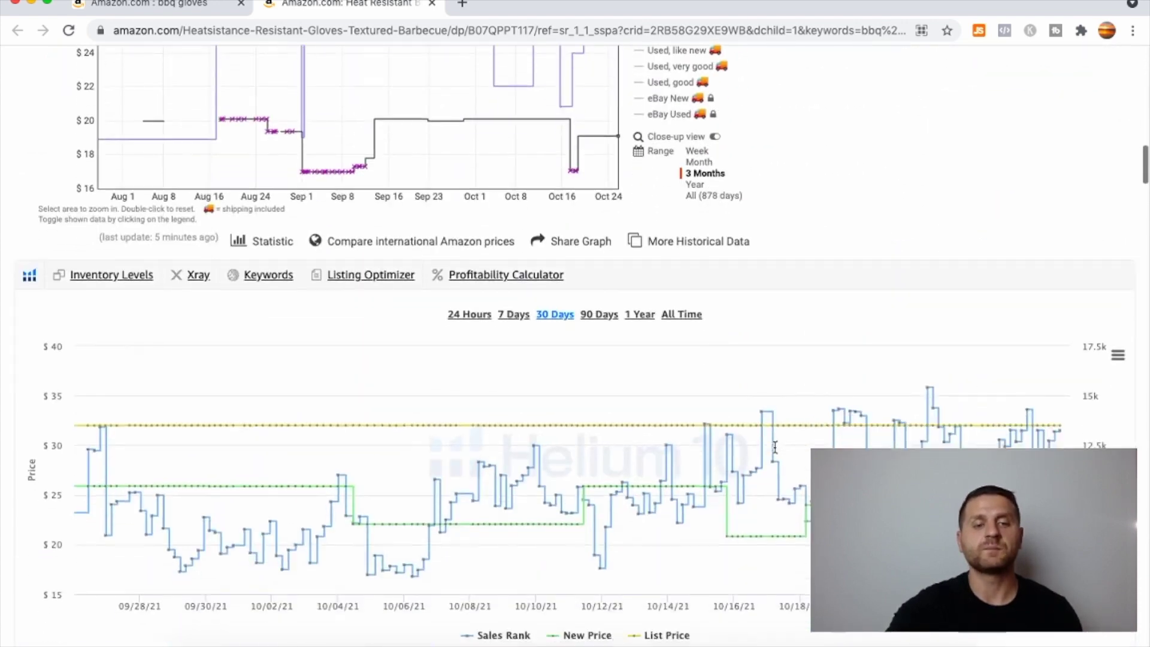
{"action": "scroll", "coordinate": [775, 452], "scroll_direction": "down", "scroll_amount": 8}
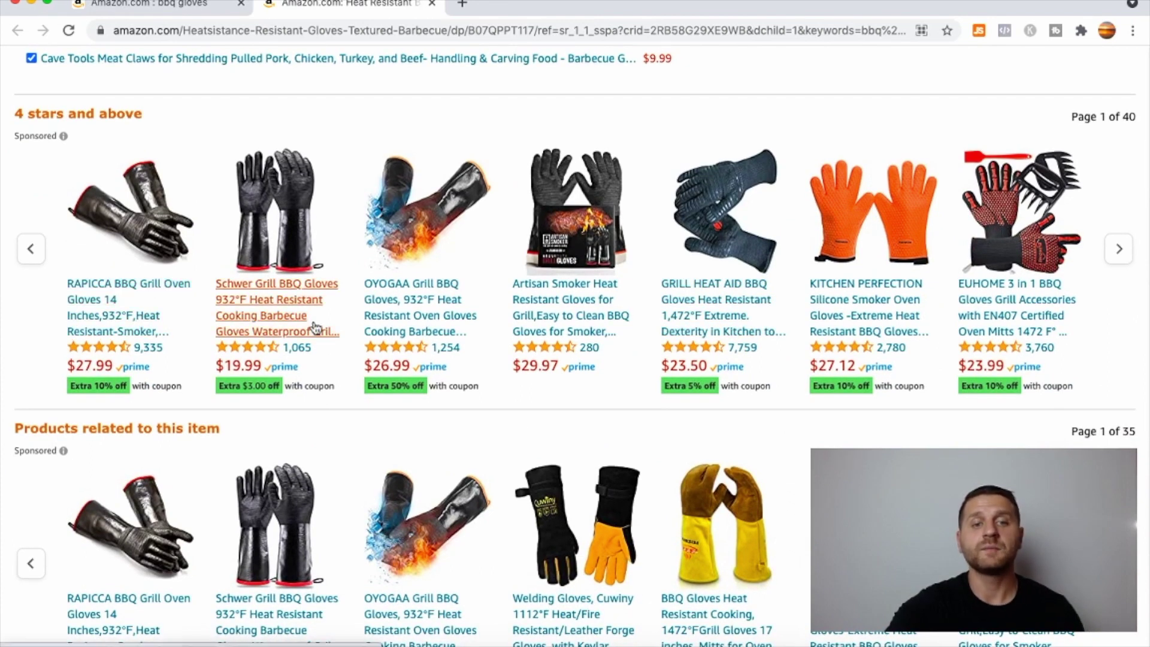
{"action": "scroll", "coordinate": [322, 349], "scroll_direction": "down", "scroll_amount": 2}
{"action": "scroll", "coordinate": [322, 349], "scroll_direction": "down", "scroll_amount": 1}
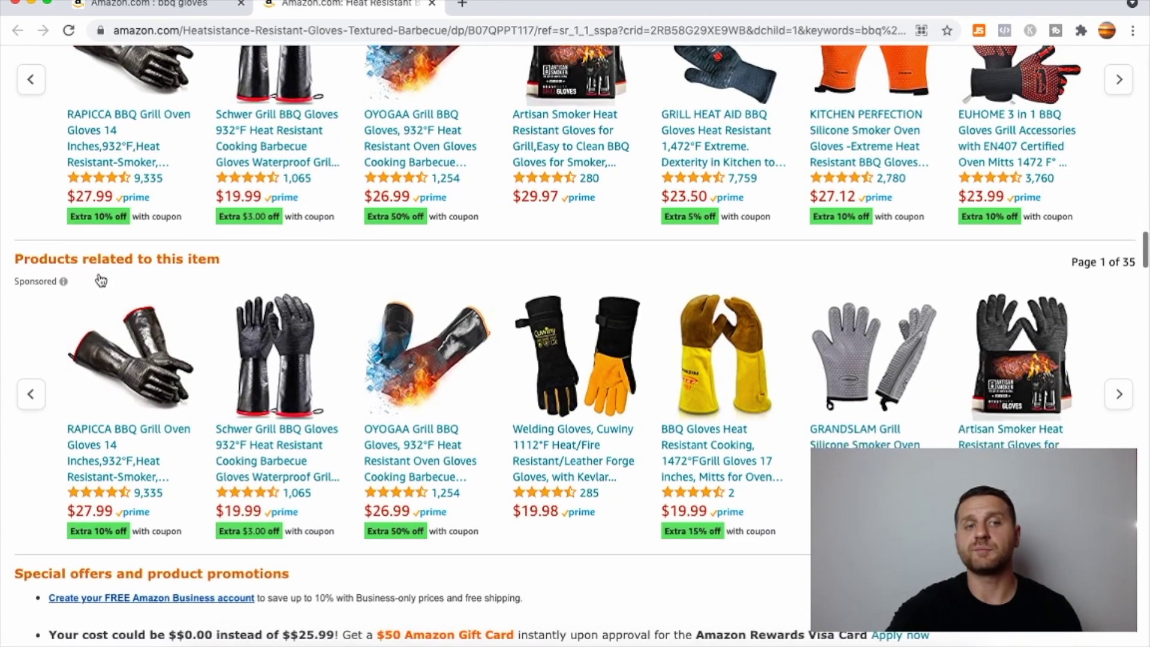